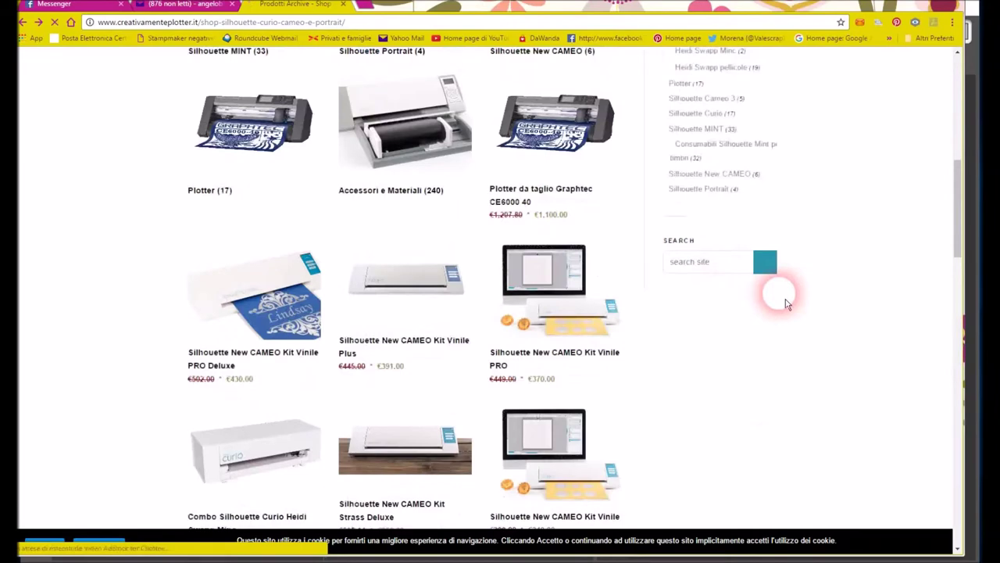
Display the 3D workspace on its own, followed by the 2D page layout on its own.
mouse_move(551, 184)
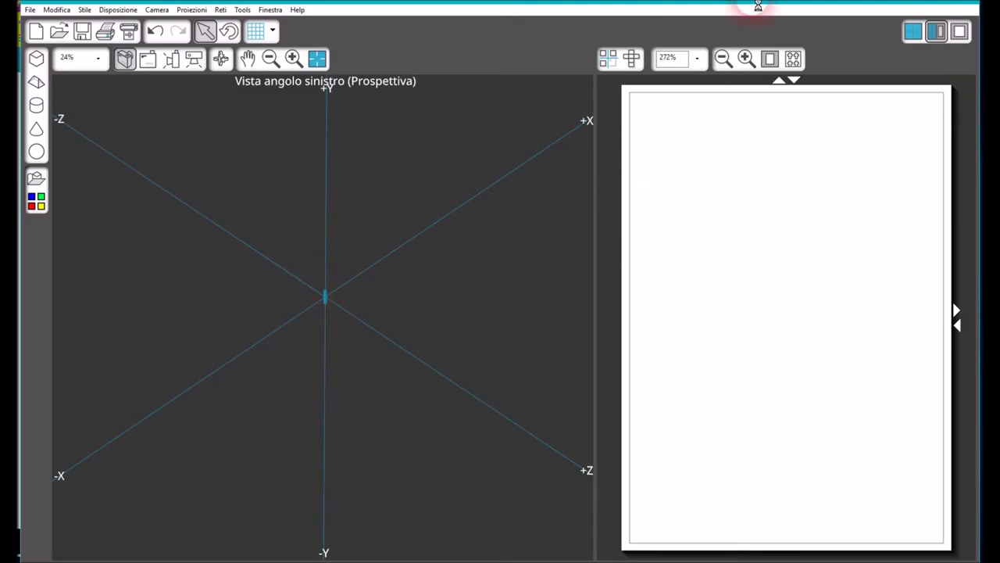
click(913, 31)
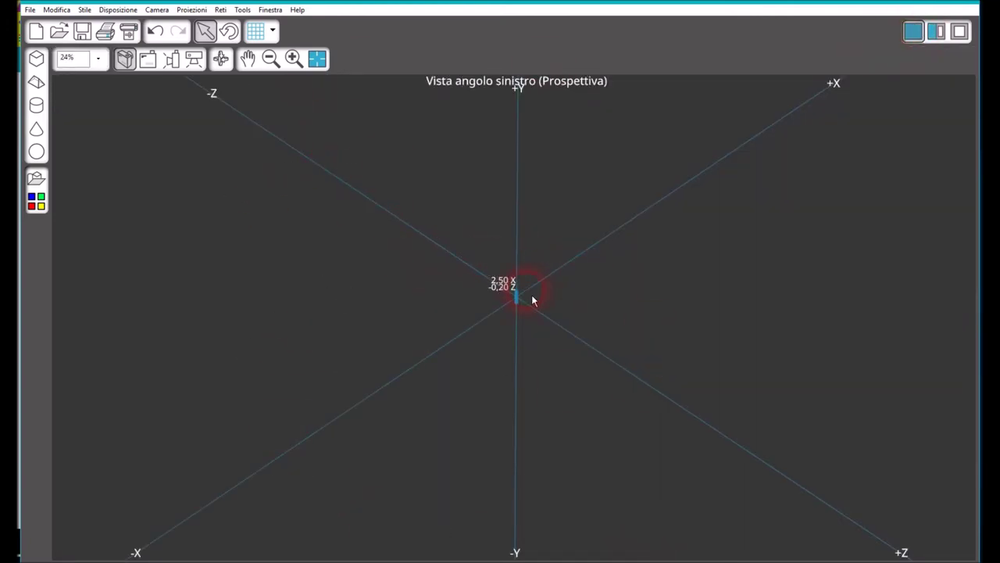
click(963, 36)
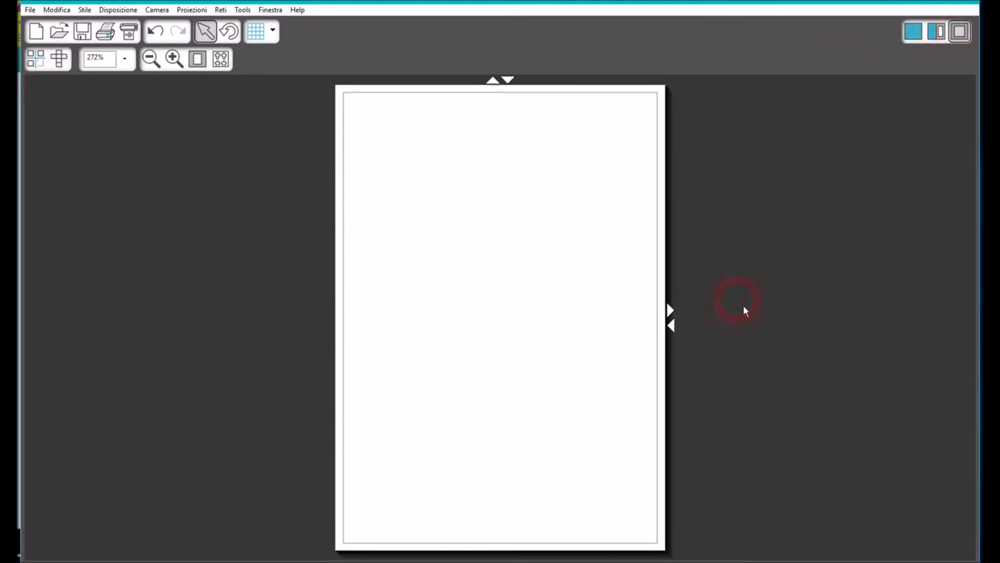
Try adding a second row and a second column of pages to the 2D layout, and remove both again.
click(510, 81)
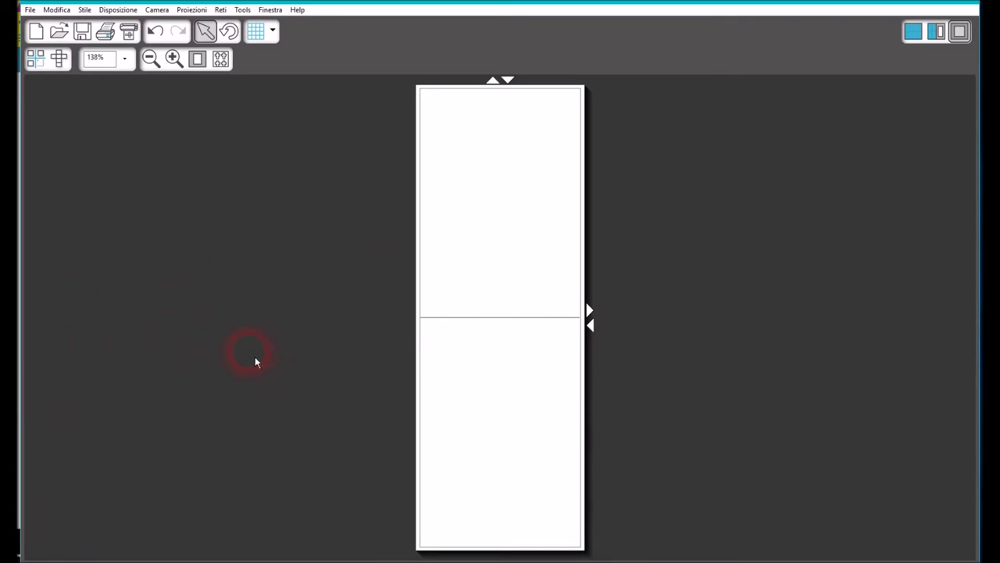
click(590, 312)
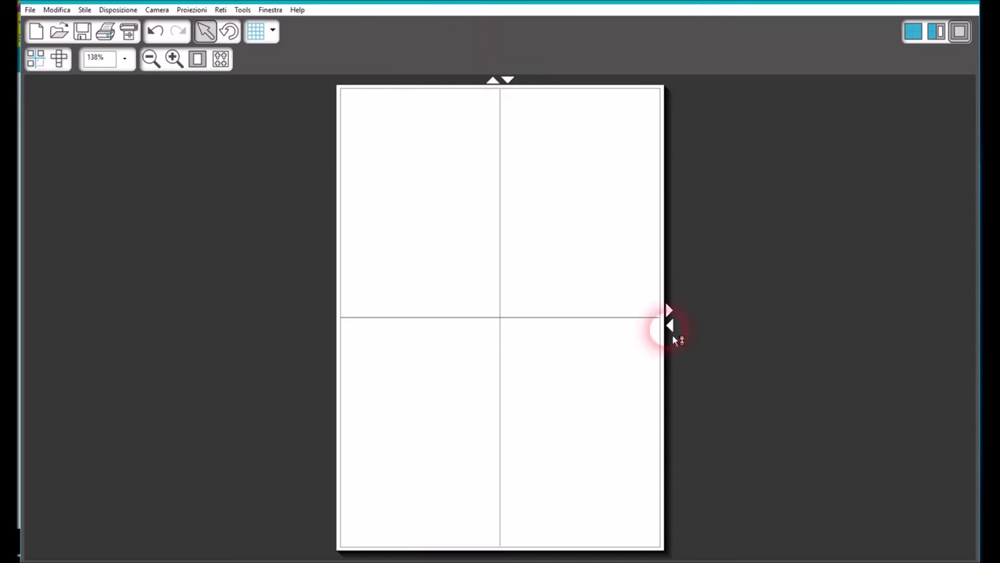
click(670, 328)
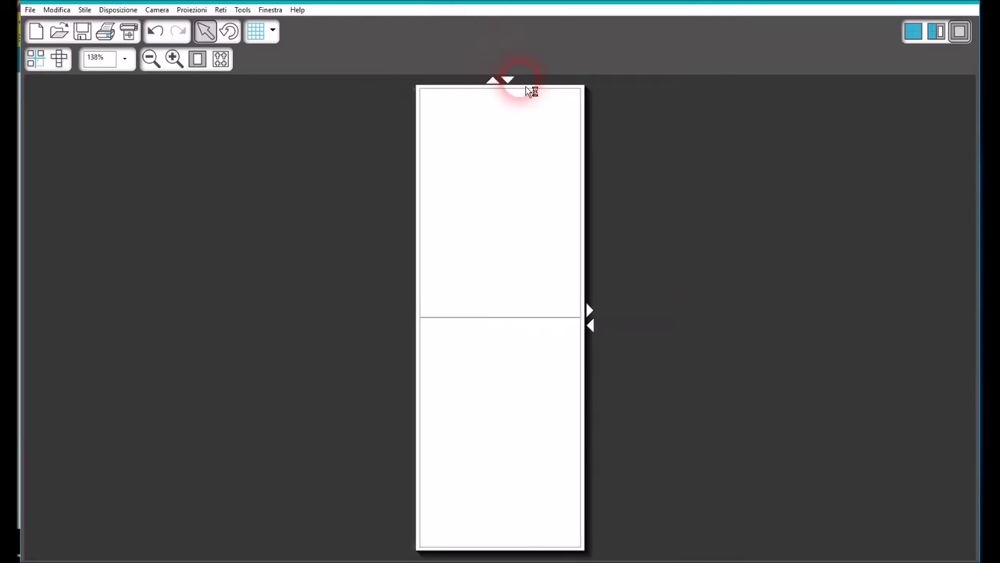
click(508, 80)
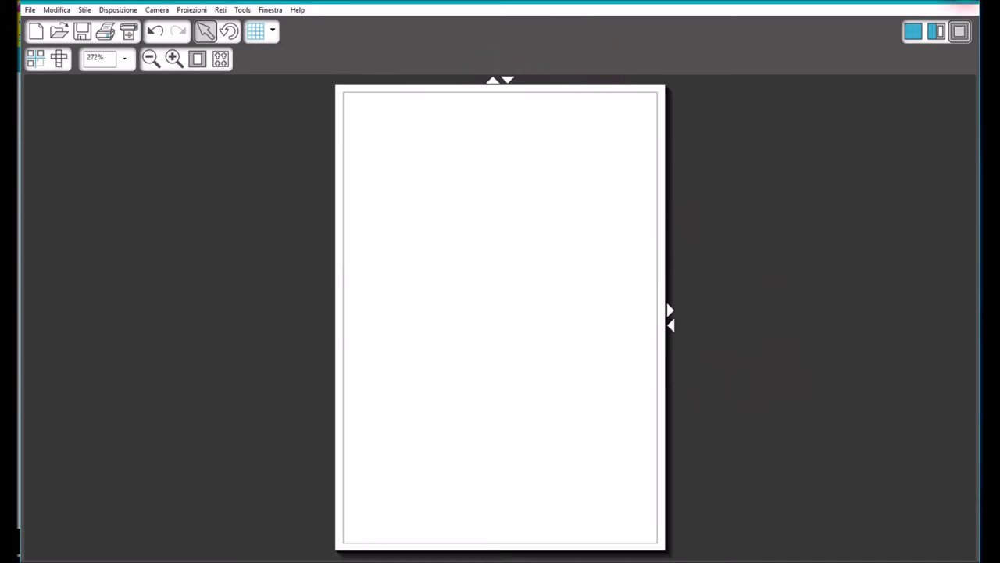
Show the 3D workspace and the 2D page layout side by side, with the camera in perspective (Prospettiva).
click(936, 32)
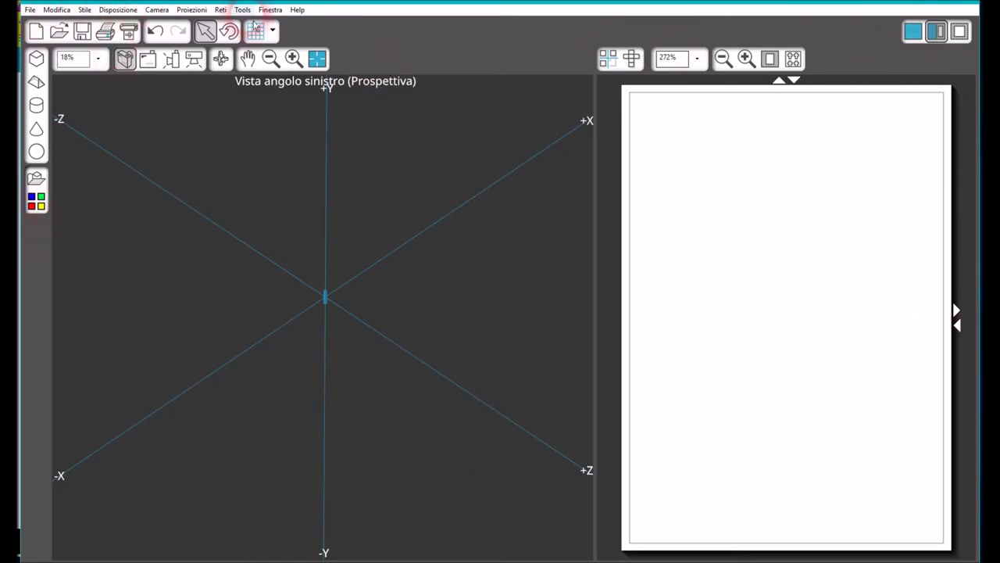
click(156, 9)
click(222, 217)
Switch the available toolset to Advanced.
click(242, 9)
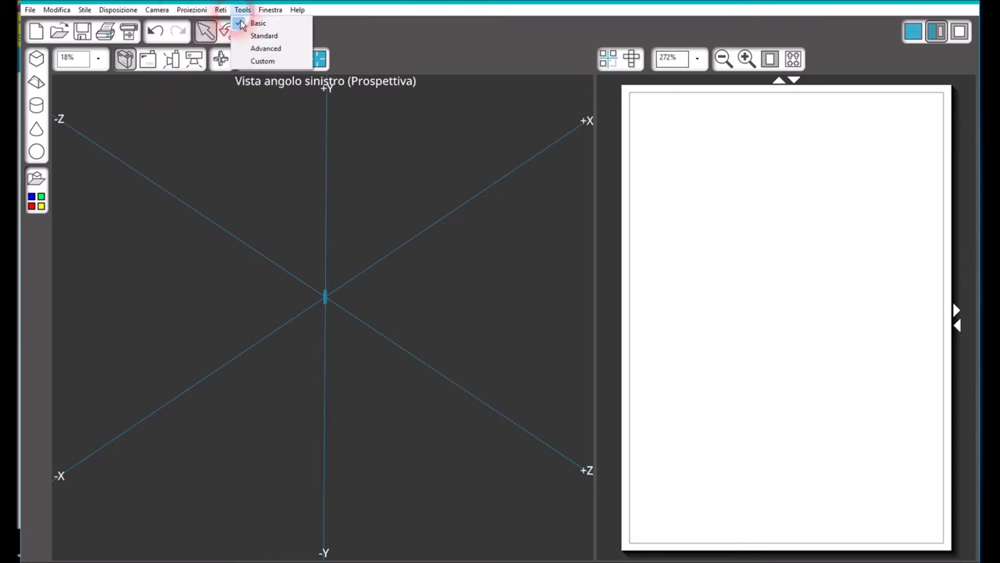
mouse_move(157, 9)
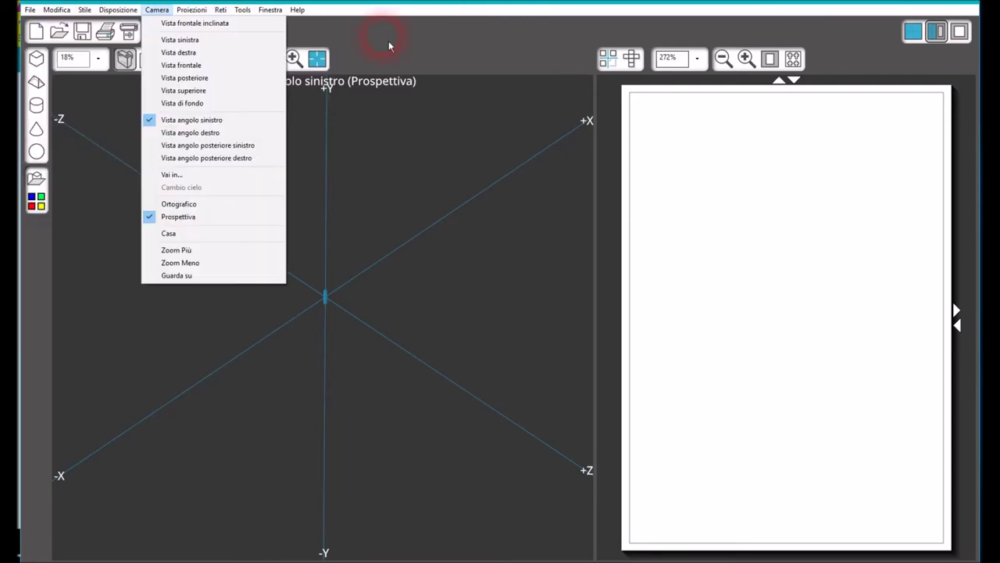
click(385, 11)
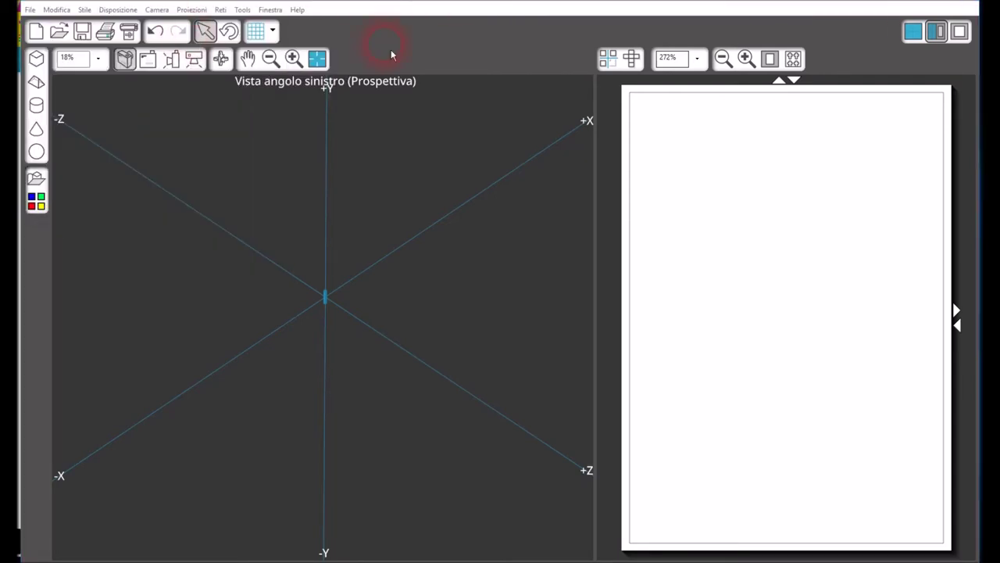
click(247, 10)
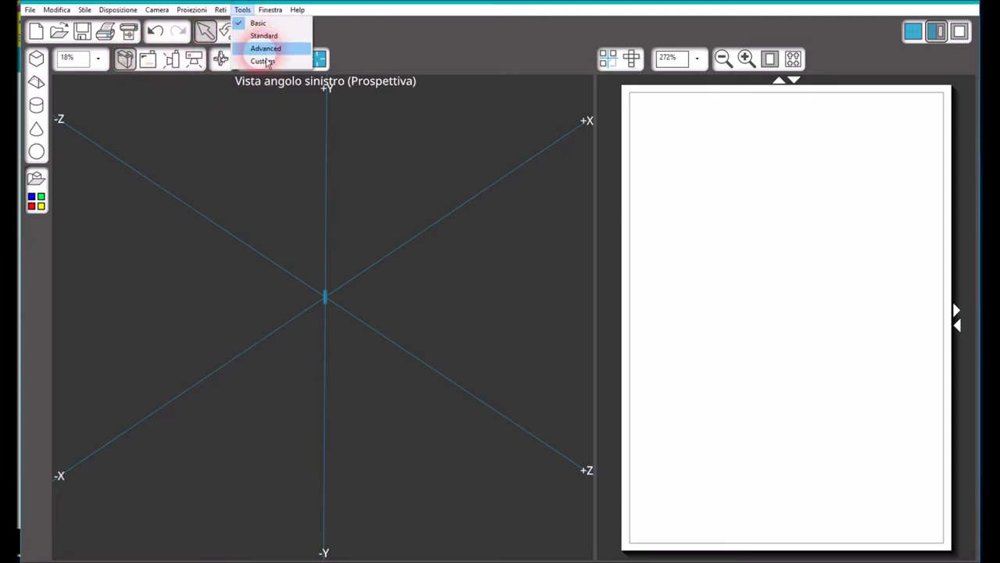
click(261, 49)
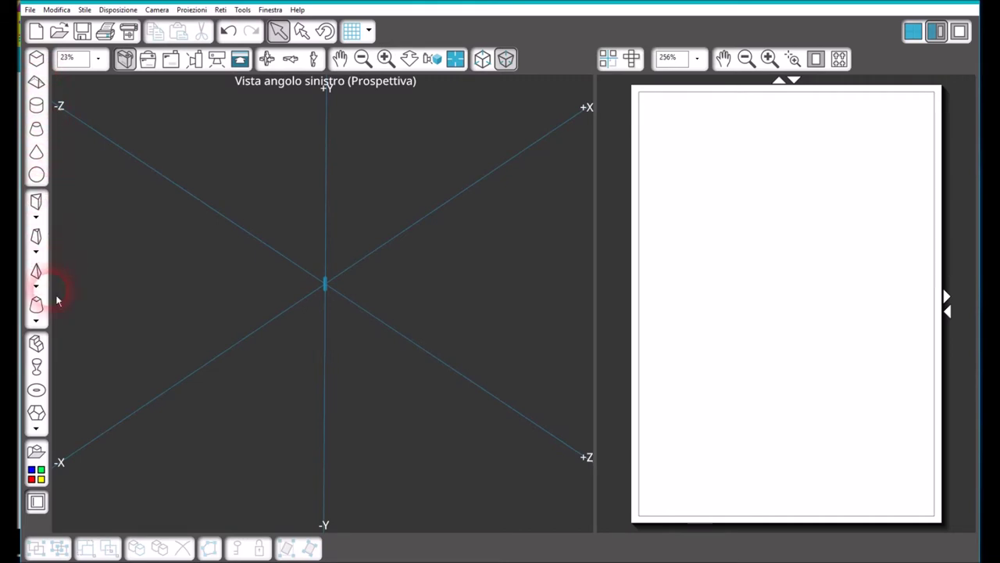
Draw a four-sided truncated pyramid about 15 cm high near the -X axis in the 3D workspace and delete it.
click(45, 225)
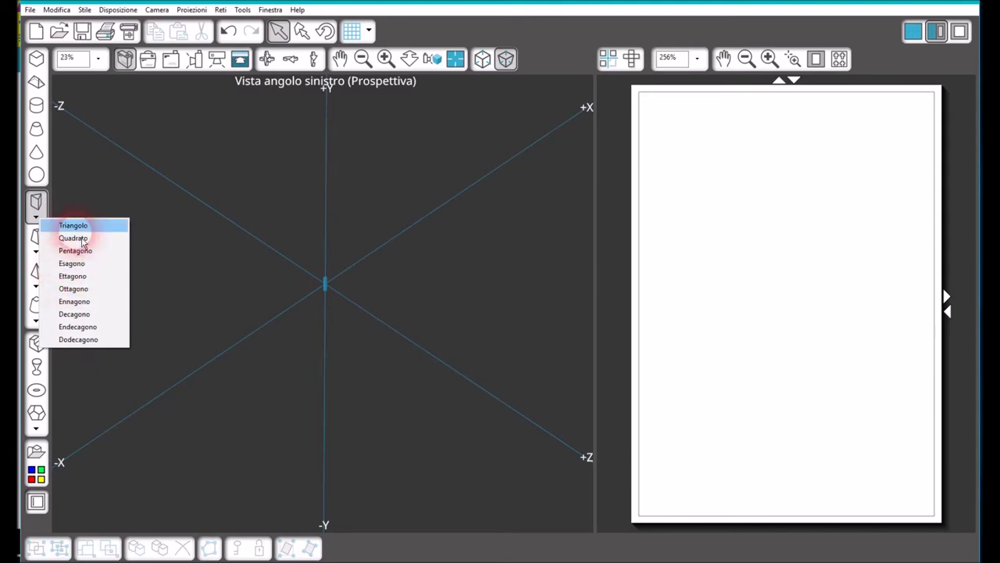
click(38, 253)
click(37, 253)
click(54, 386)
mouse_move(56, 389)
mouse_down()
mouse_move(107, 362)
mouse_move(149, 320)
mouse_move(138, 268)
mouse_move(324, 271)
mouse_move(212, 324)
mouse_move(152, 212)
mouse_move(151, 188)
mouse_up()
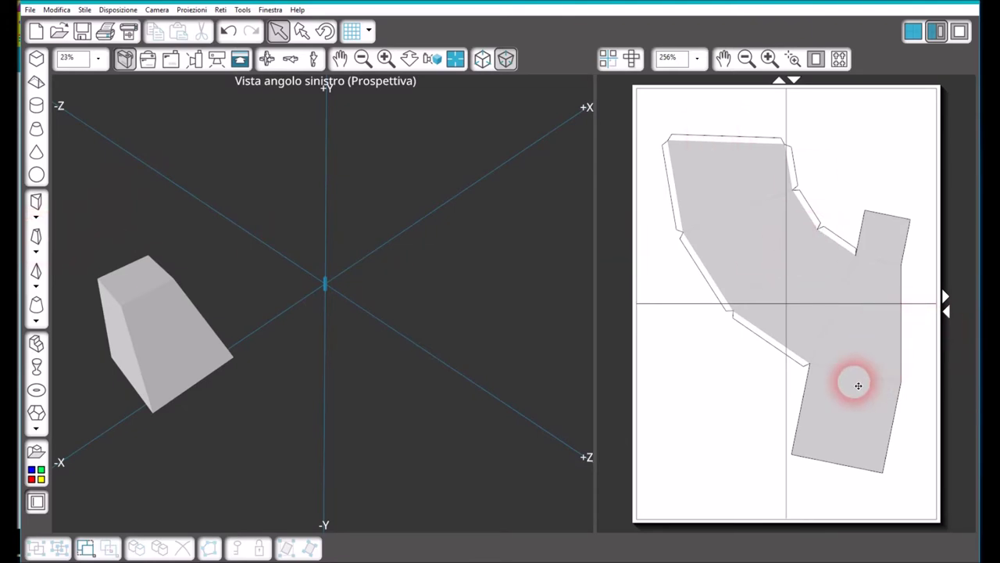
click(161, 320)
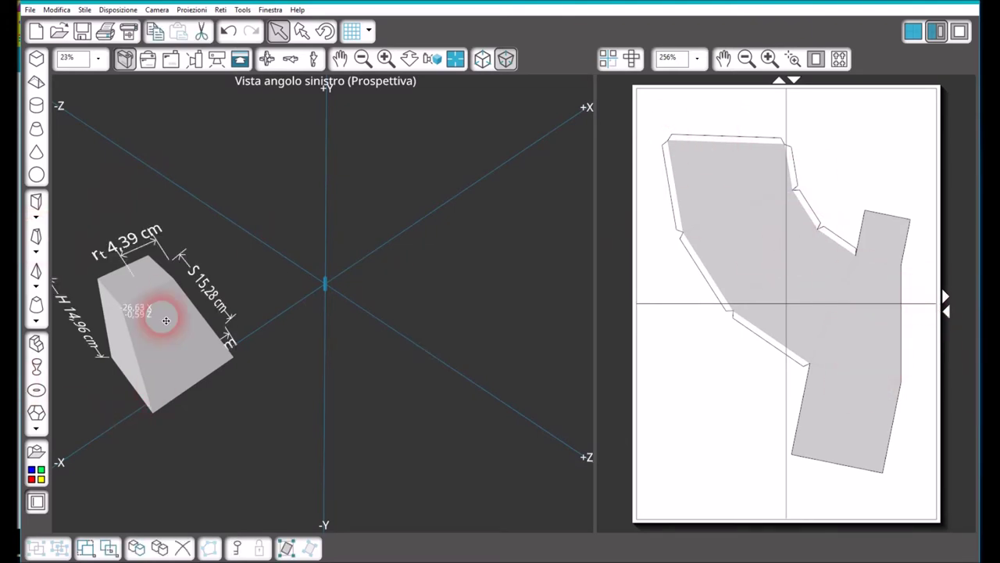
key(Delete)
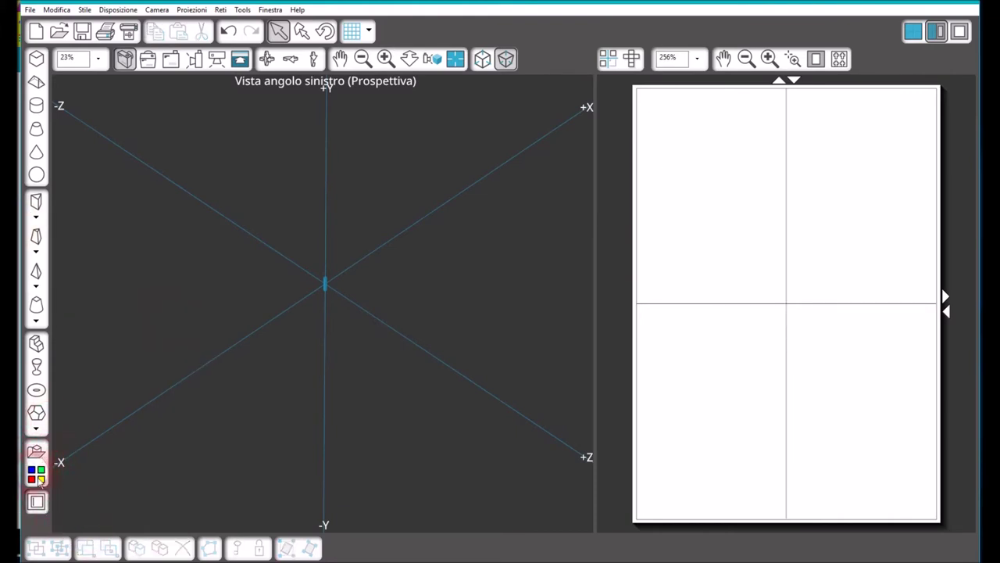
Open the model library and place its Cone near the origin of the 3D workspace.
click(36, 413)
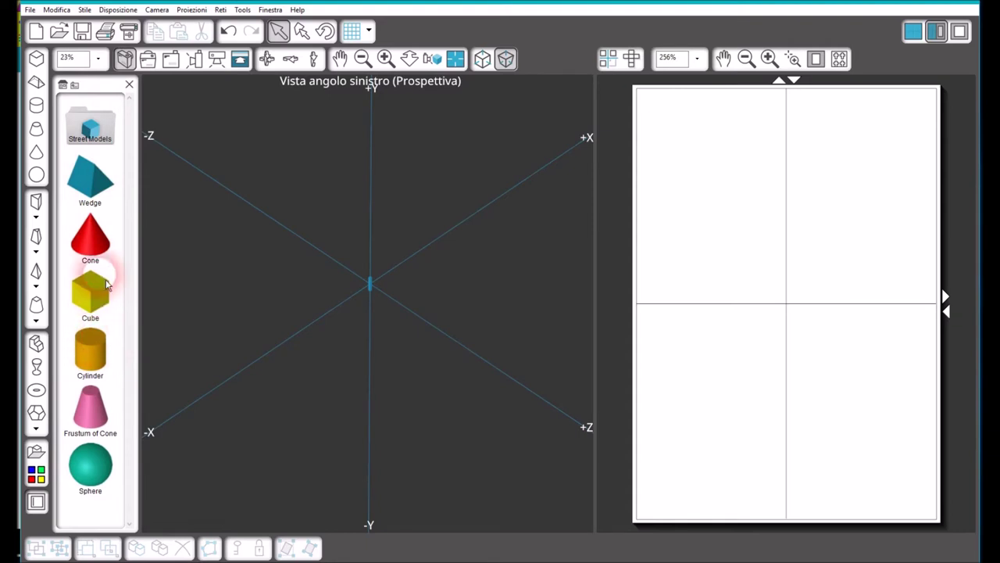
drag(98, 250, 397, 303)
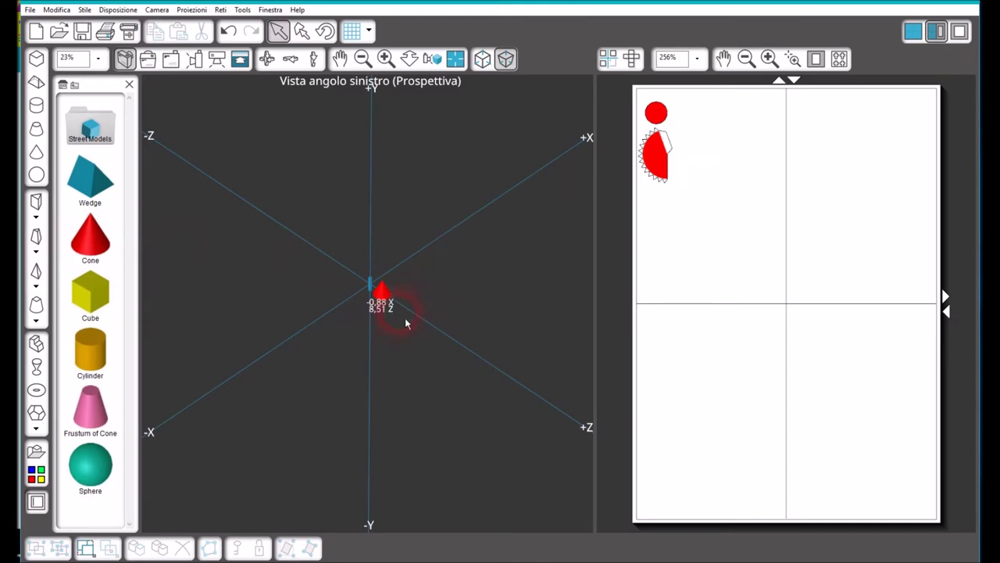
click(381, 291)
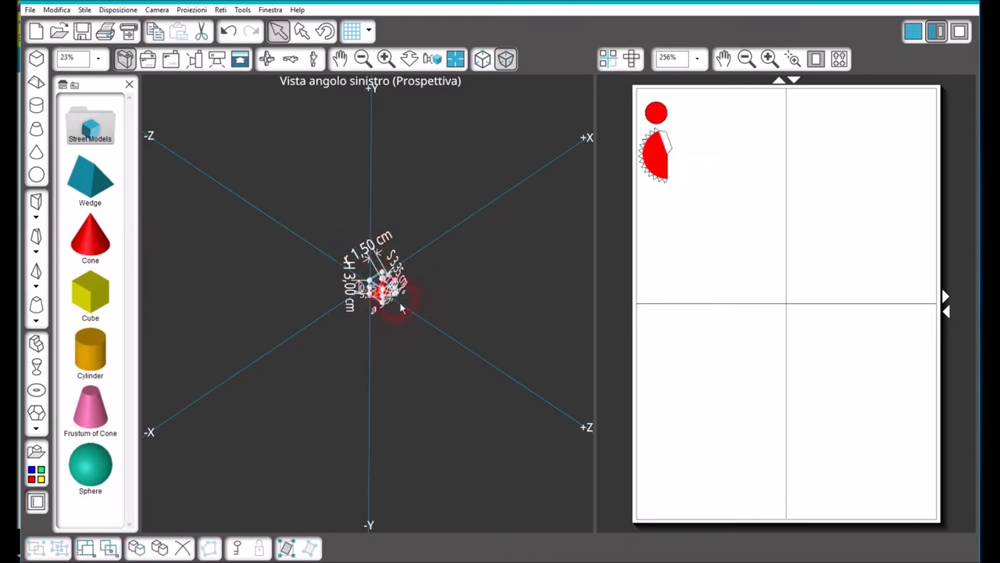
Enlarge the cone to a height of about 15.7 cm and a radius of about 12.5 cm.
scroll(381, 269, up, 5)
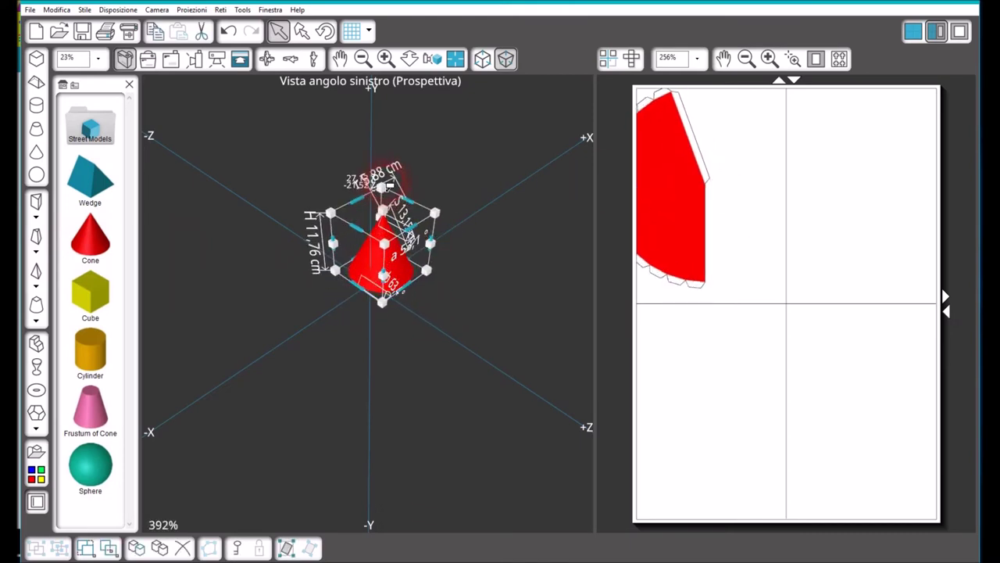
drag(381, 262, 413, 249)
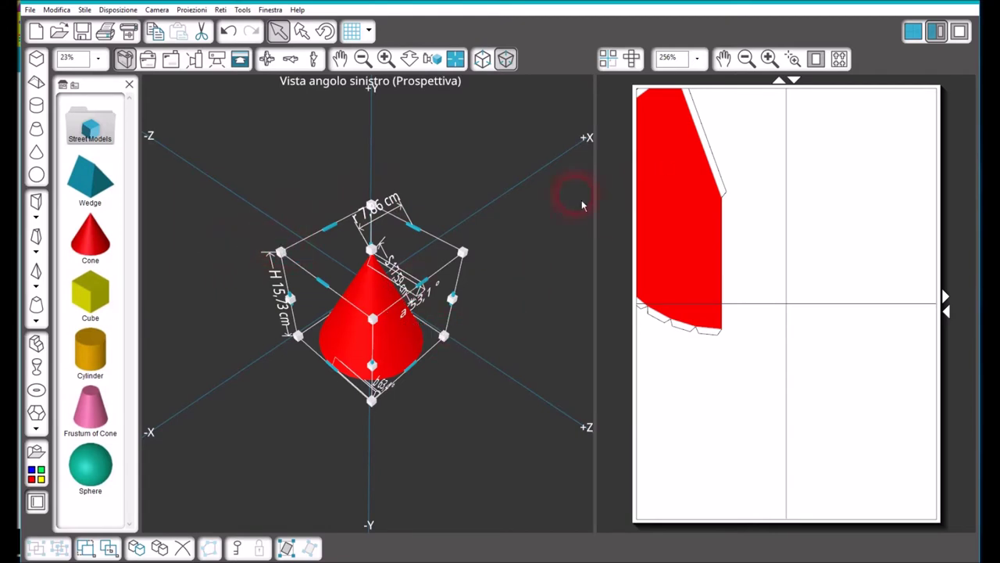
drag(455, 299, 554, 310)
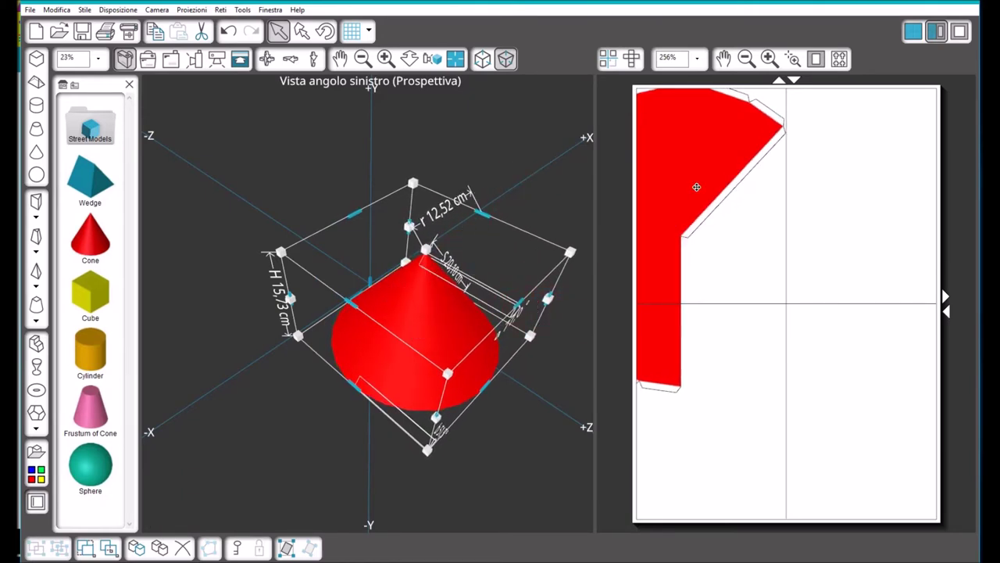
Reposition the cone's unfolded pieces on the 2D pages and centre the cone around the origin in 3D.
drag(698, 189, 822, 346)
click(709, 148)
click(599, 238)
drag(431, 332, 385, 255)
click(630, 245)
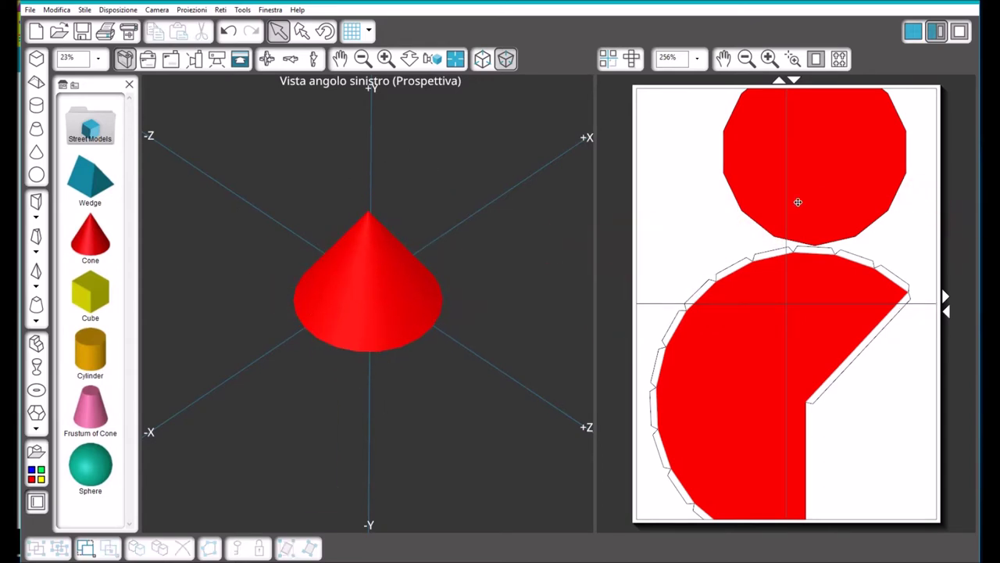
click(916, 446)
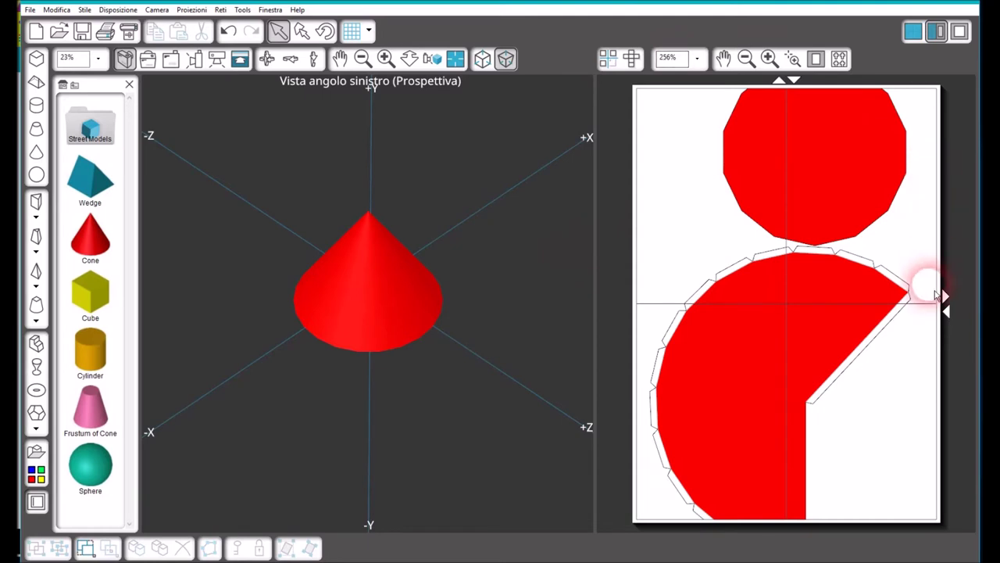
click(719, 552)
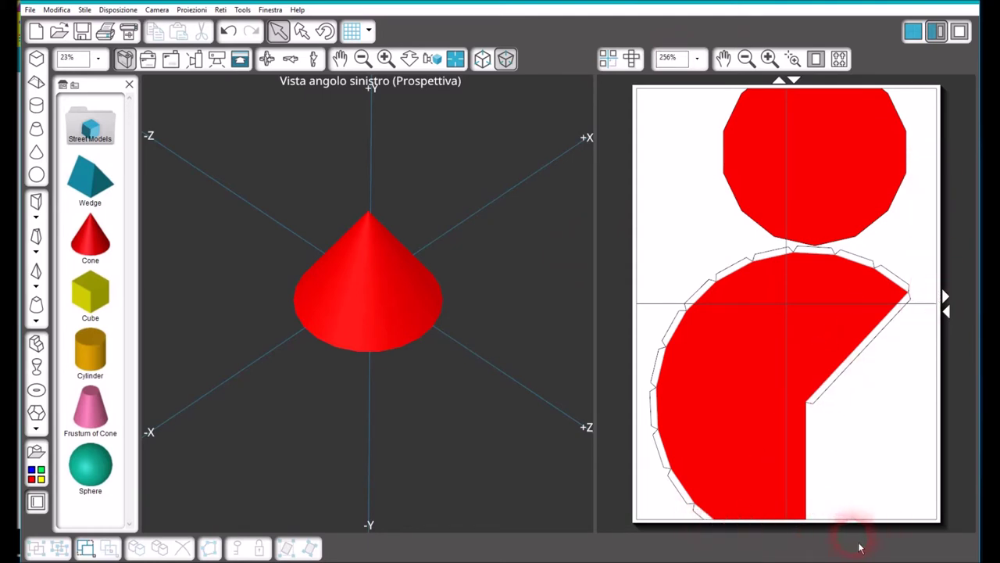
Delete the cone and reduce the 2D layout to a single page.
click(351, 314)
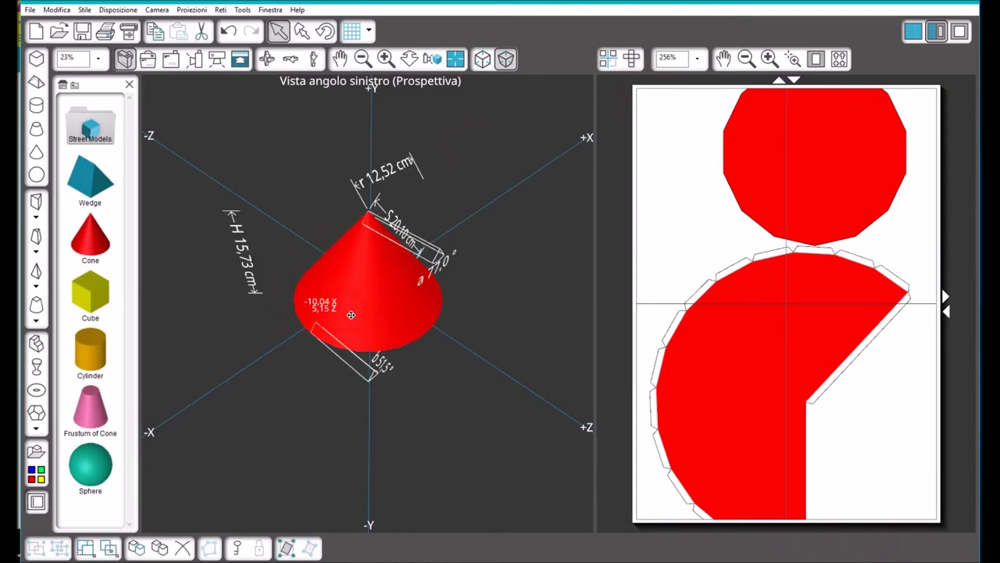
key(Delete)
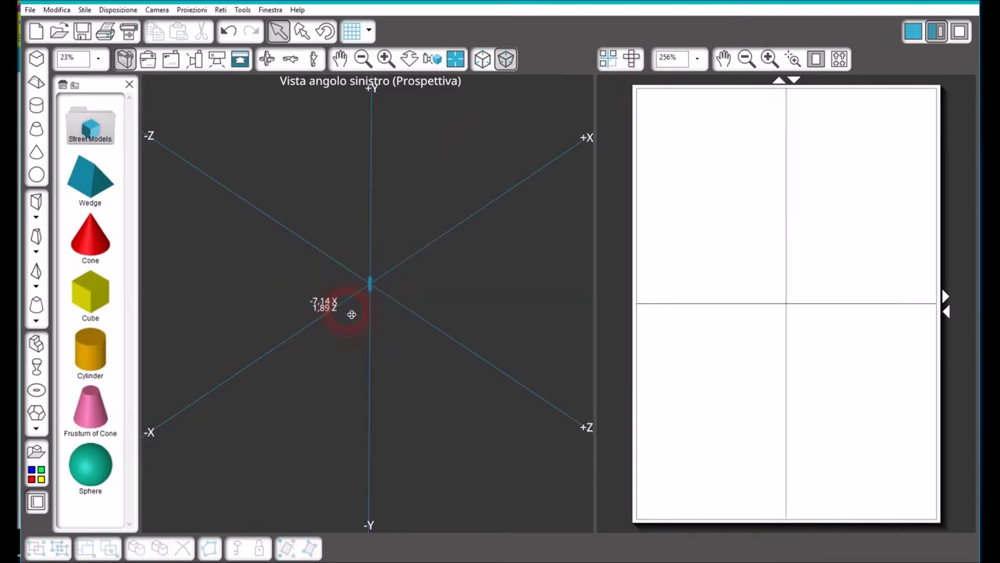
click(791, 59)
click(794, 79)
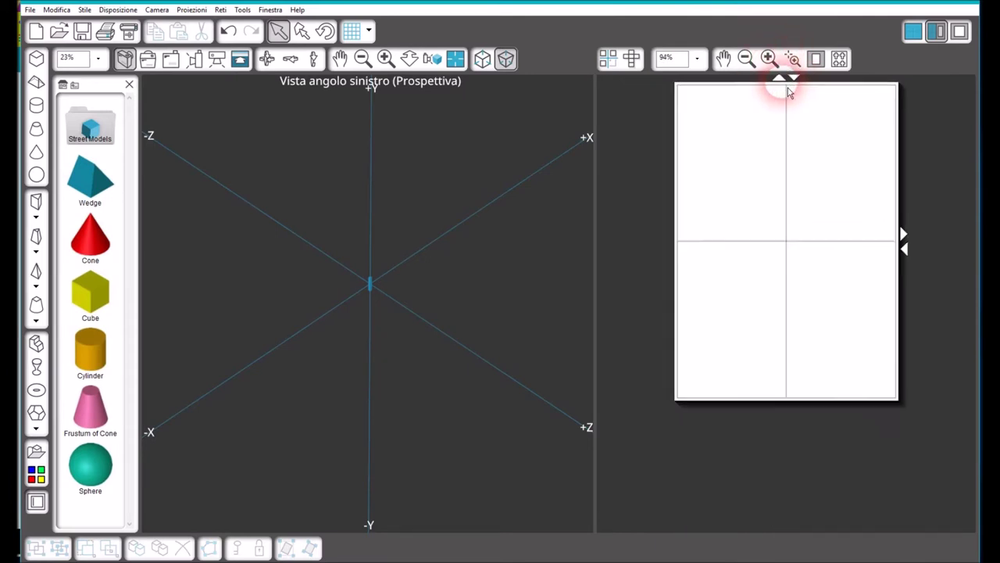
click(947, 311)
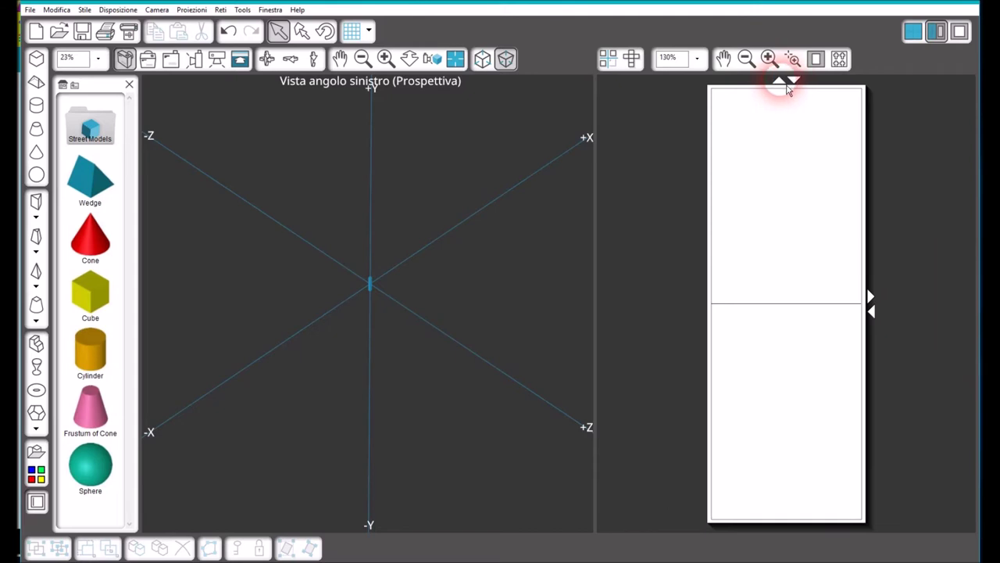
click(791, 83)
click(692, 284)
Place Road Tile 1 from the library's Street Models Road folder around the origin and return to the Street Models folders.
click(84, 125)
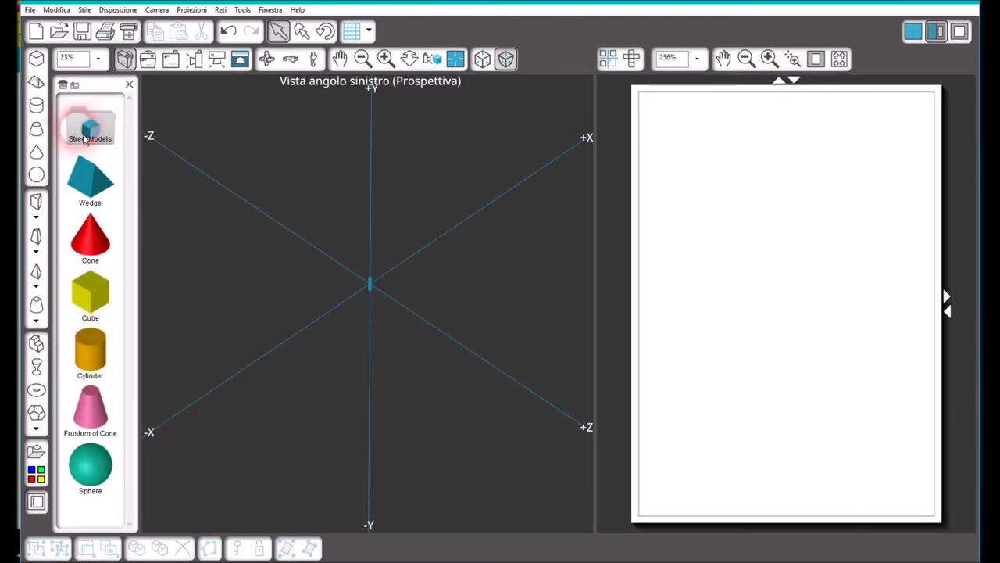
double_click(109, 147)
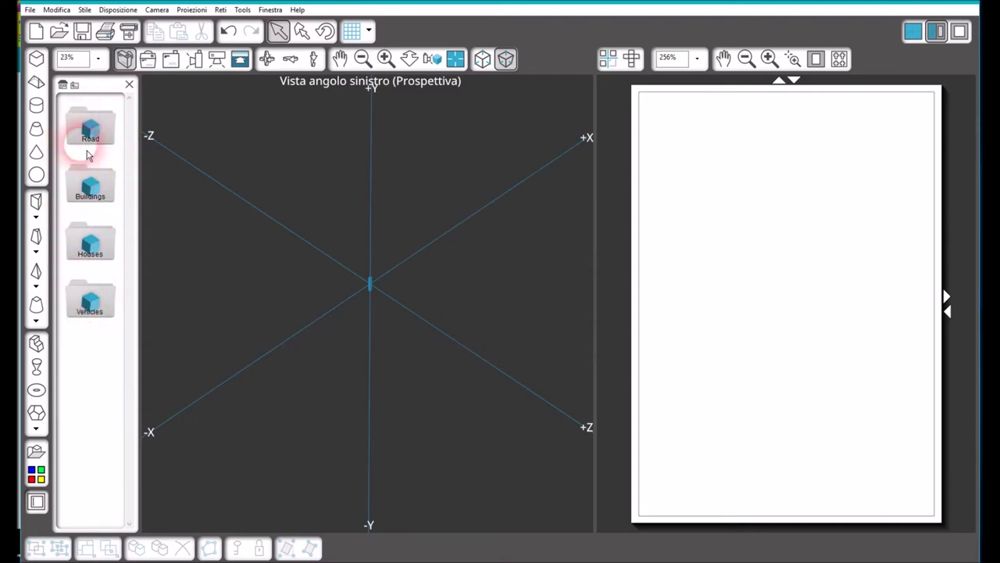
double_click(91, 129)
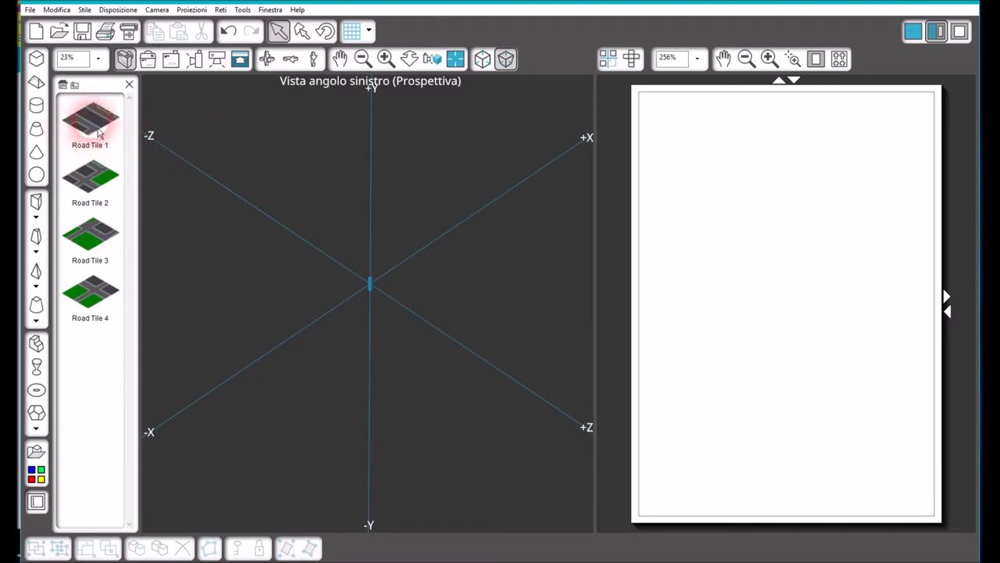
drag(94, 123, 385, 308)
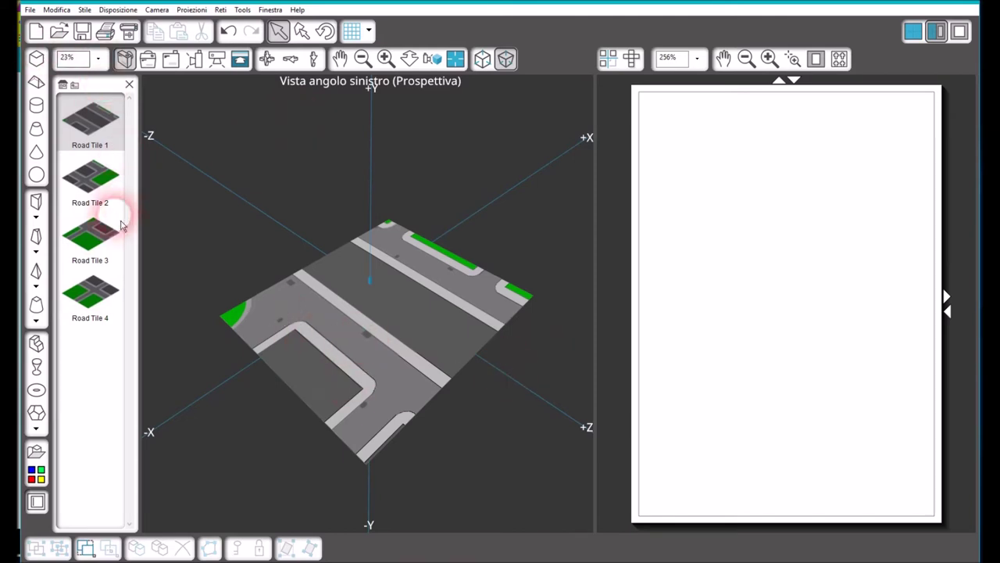
click(75, 85)
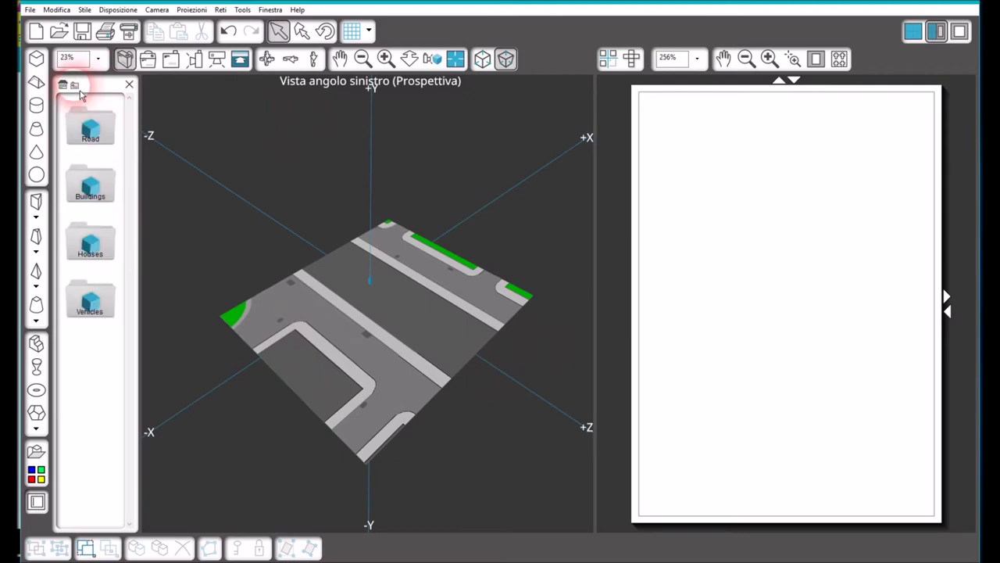
Place the Bank from the Buildings folder and the Semi-detatched House from the Houses folder on the road tile's corner plot.
double_click(92, 190)
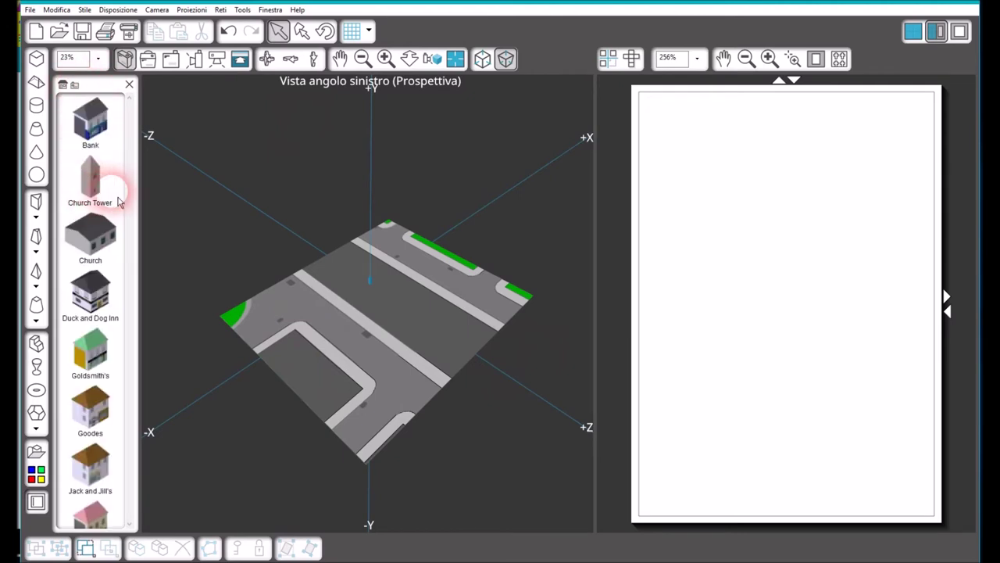
drag(287, 218, 328, 387)
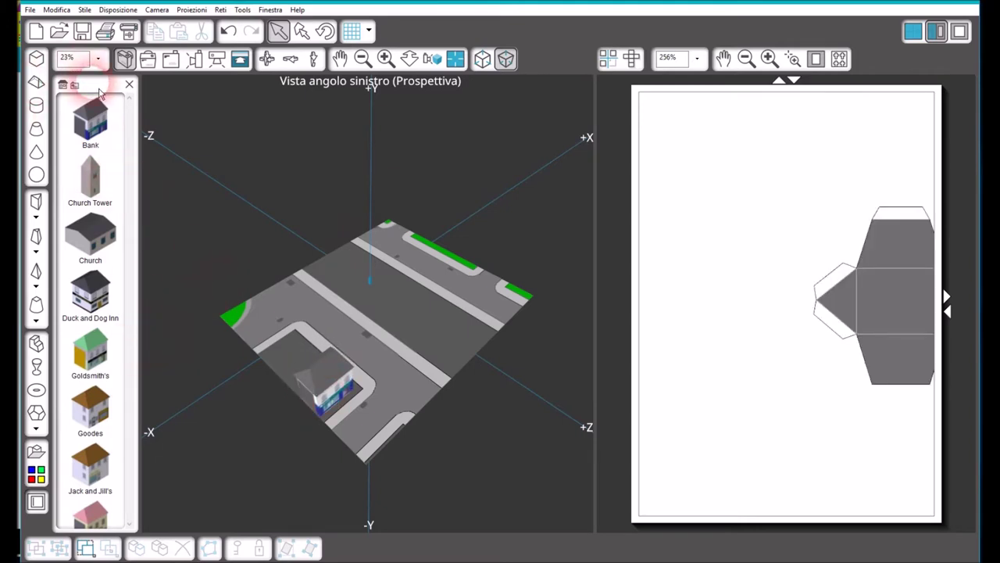
click(75, 85)
double_click(111, 232)
drag(90, 121, 296, 354)
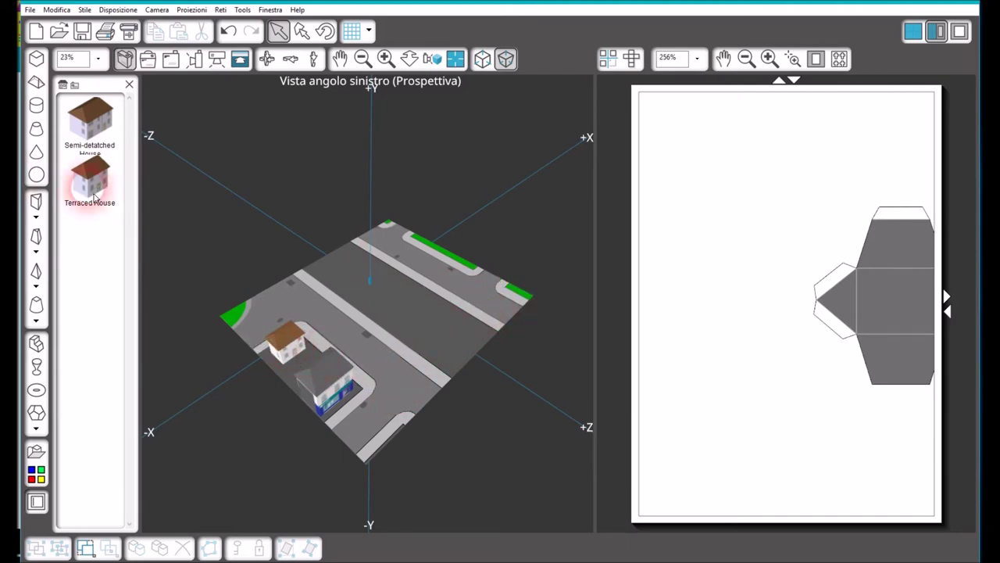
Place the Car from the Vehicles folder on the road tile and reposition its unfolded pieces on the 2D page.
click(75, 86)
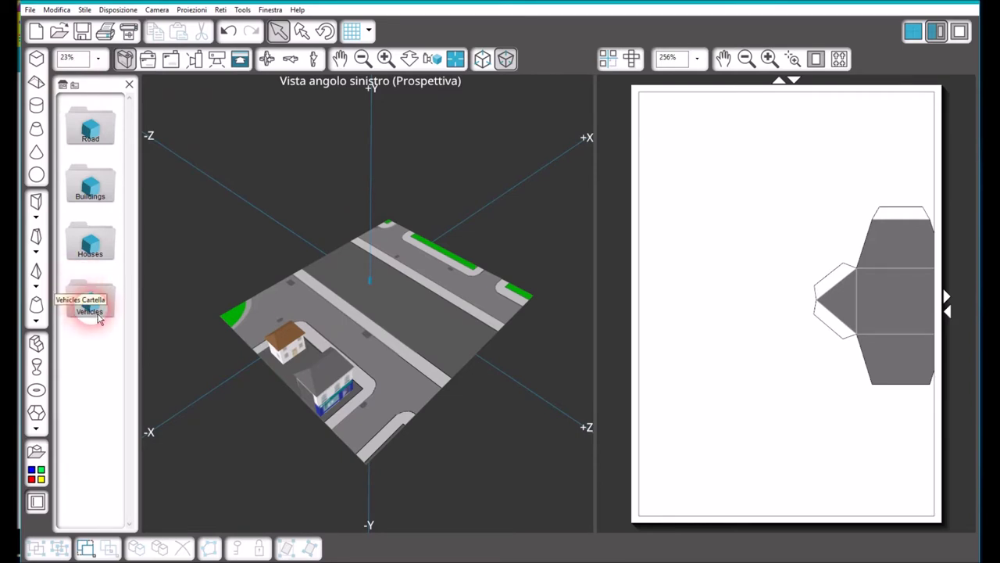
double_click(93, 313)
drag(90, 119, 391, 419)
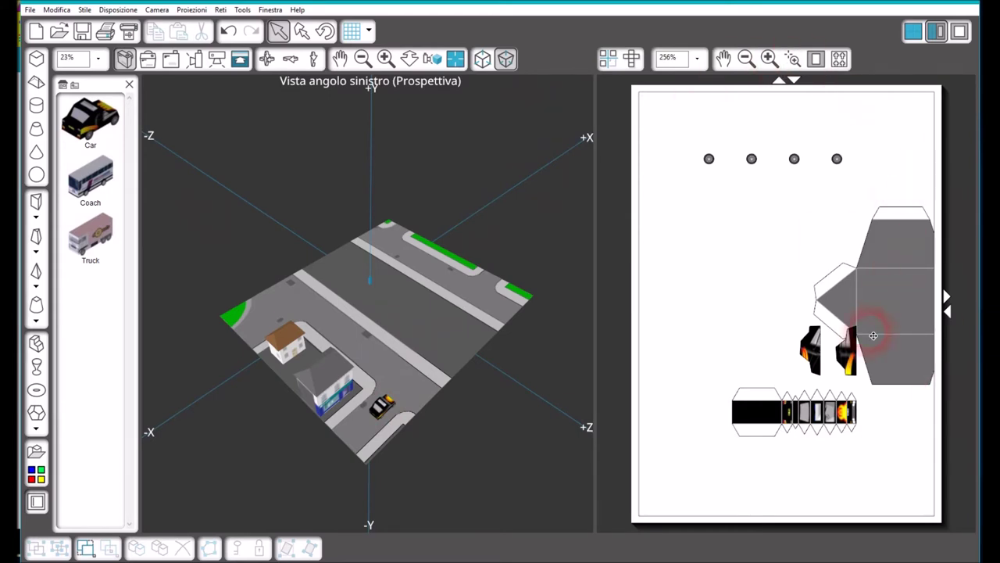
drag(850, 370, 772, 279)
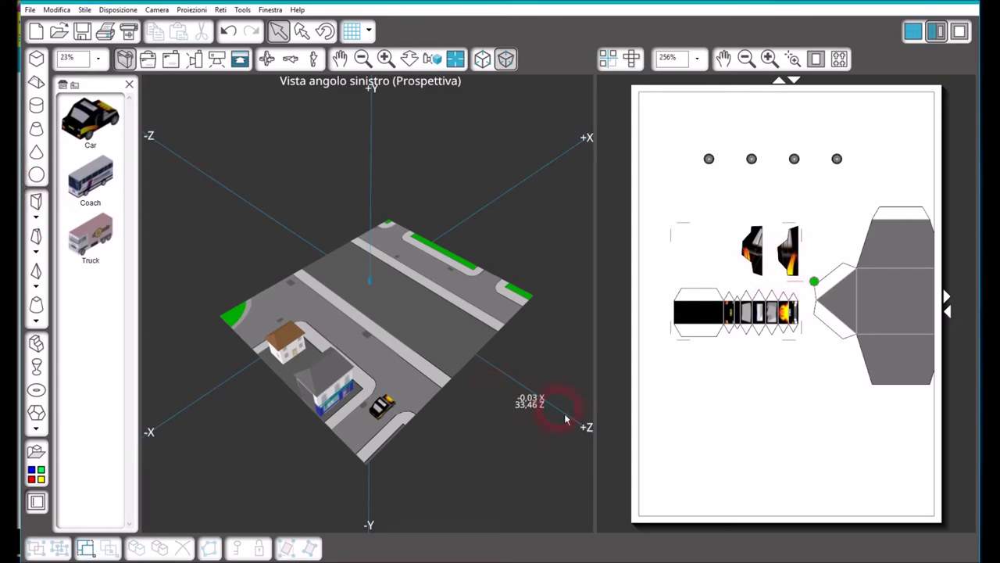
Delete all the street models from the 3D scene and close the library.
drag(201, 161, 552, 490)
key(Delete)
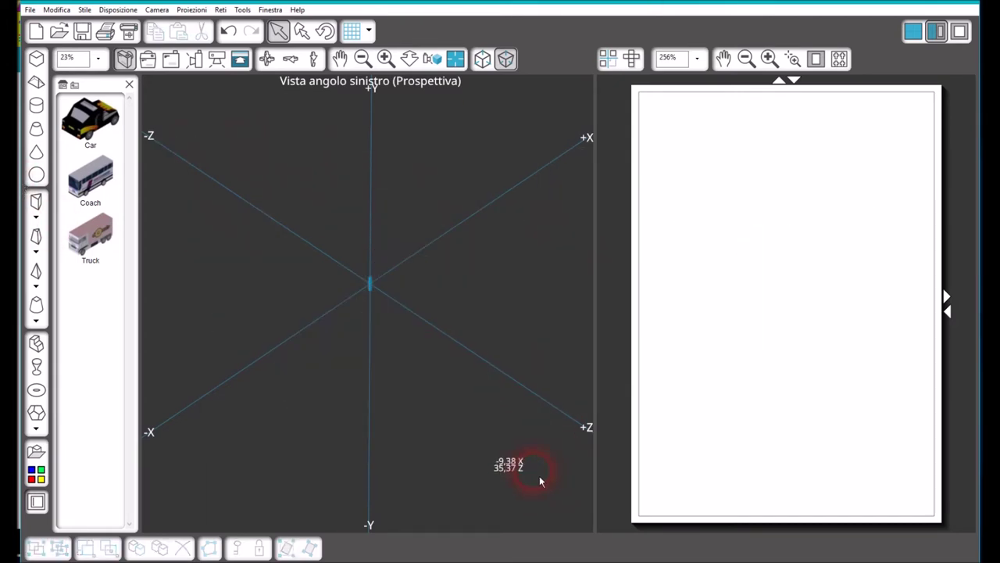
click(129, 84)
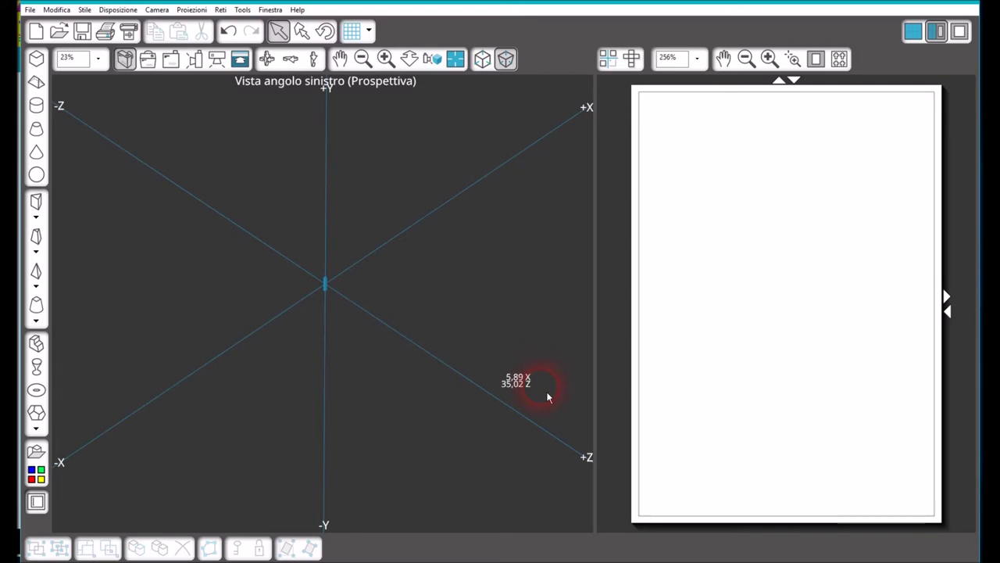
Draw a box near the origin and shrink it to about 4.89 cm wide, 4.59 cm deep and 7.67 cm high.
click(35, 59)
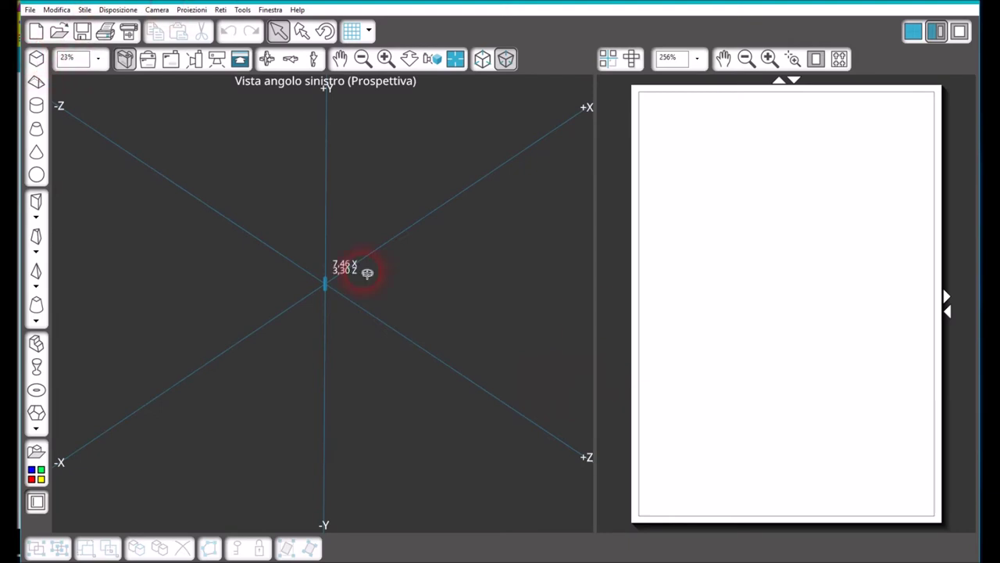
drag(346, 269, 346, 313)
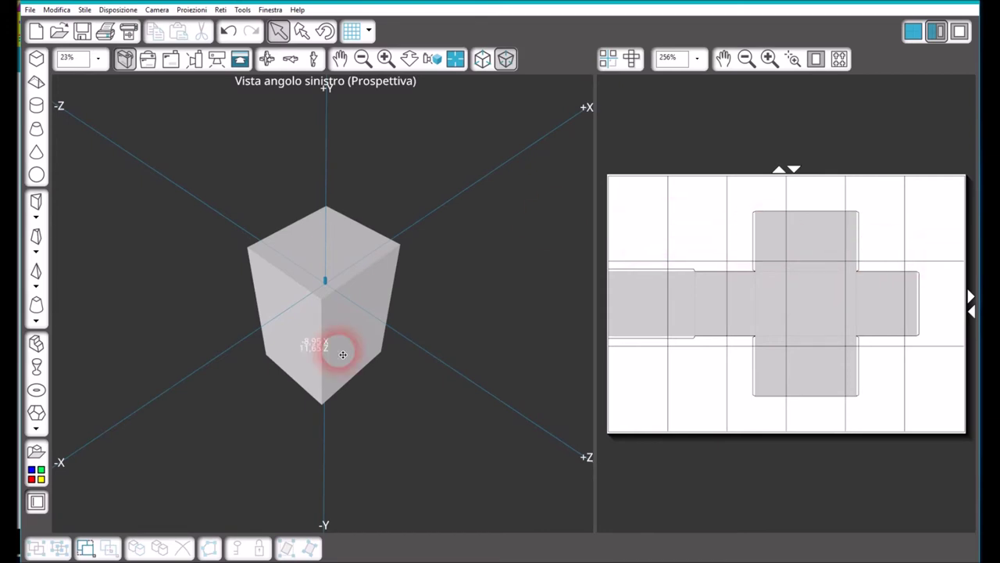
click(335, 382)
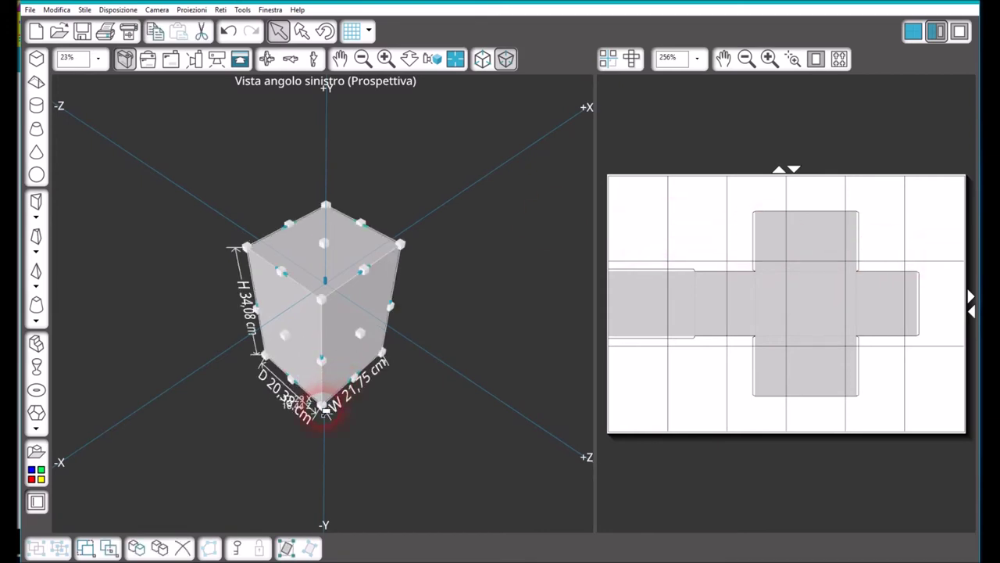
drag(324, 410, 325, 258)
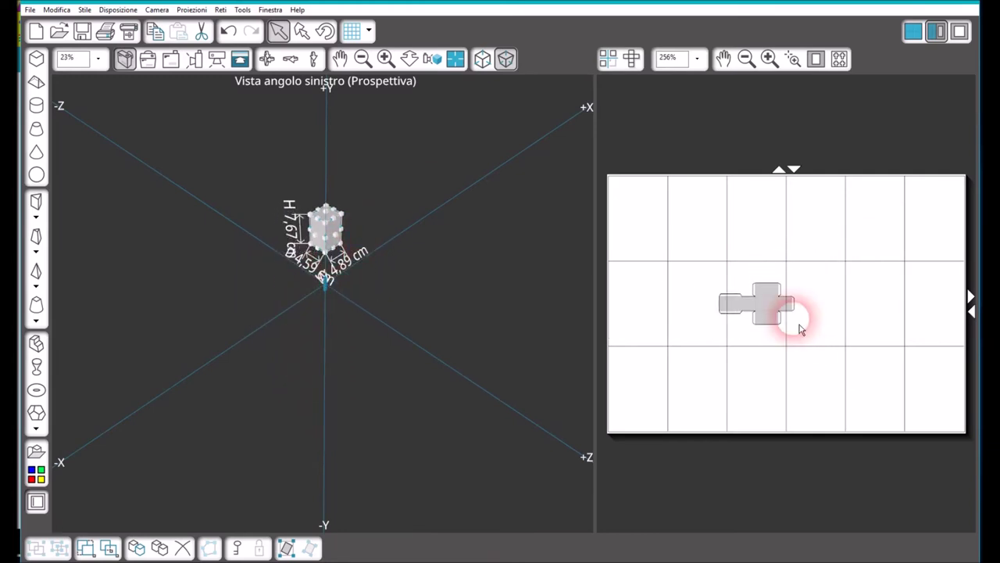
Reduce the 2D layout to two columns of pages.
click(972, 312)
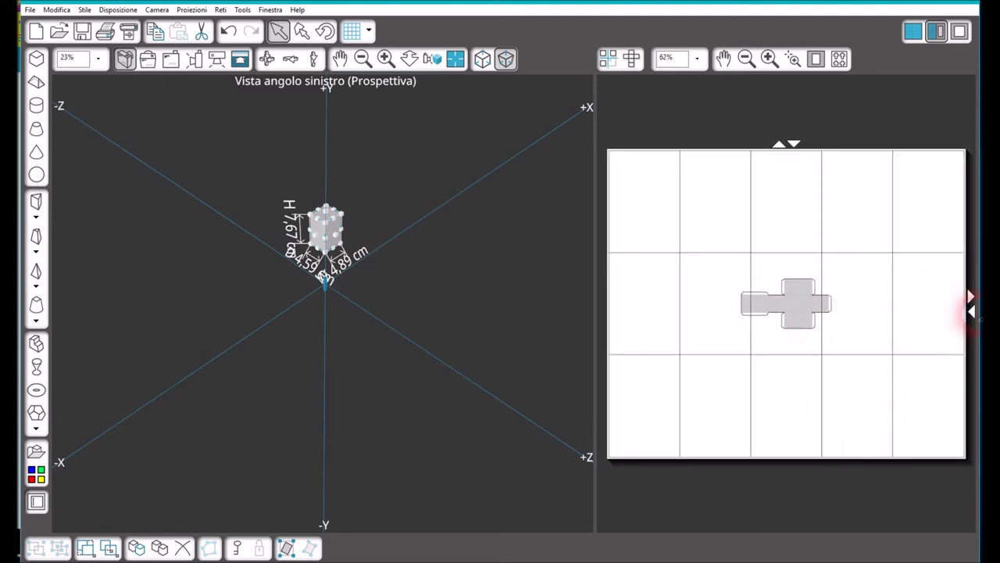
click(972, 312)
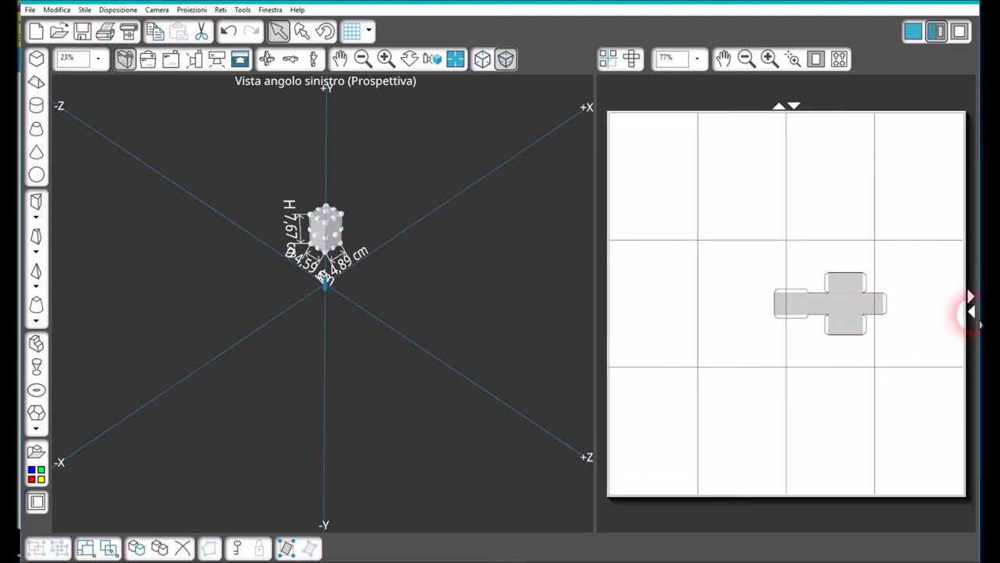
click(972, 311)
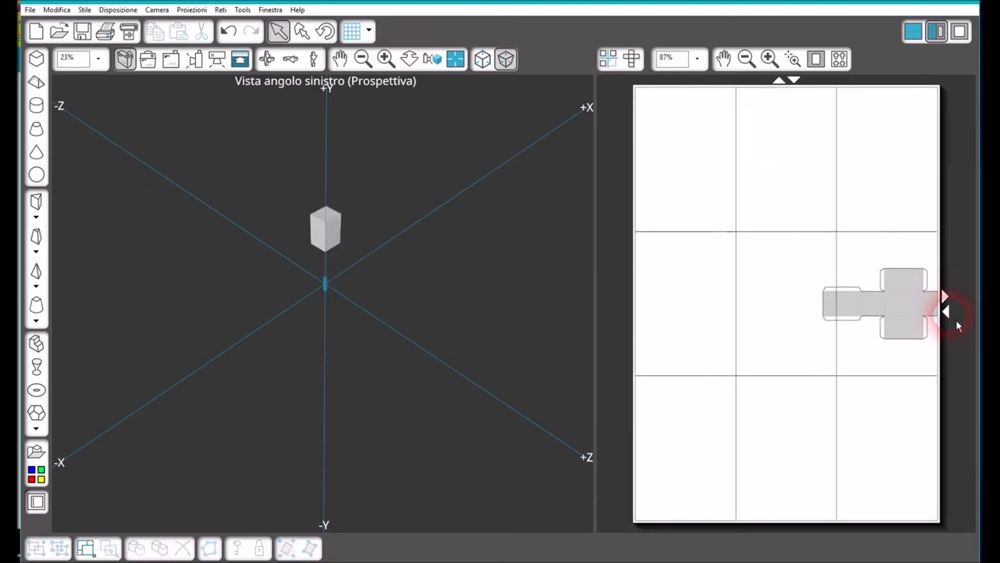
click(946, 312)
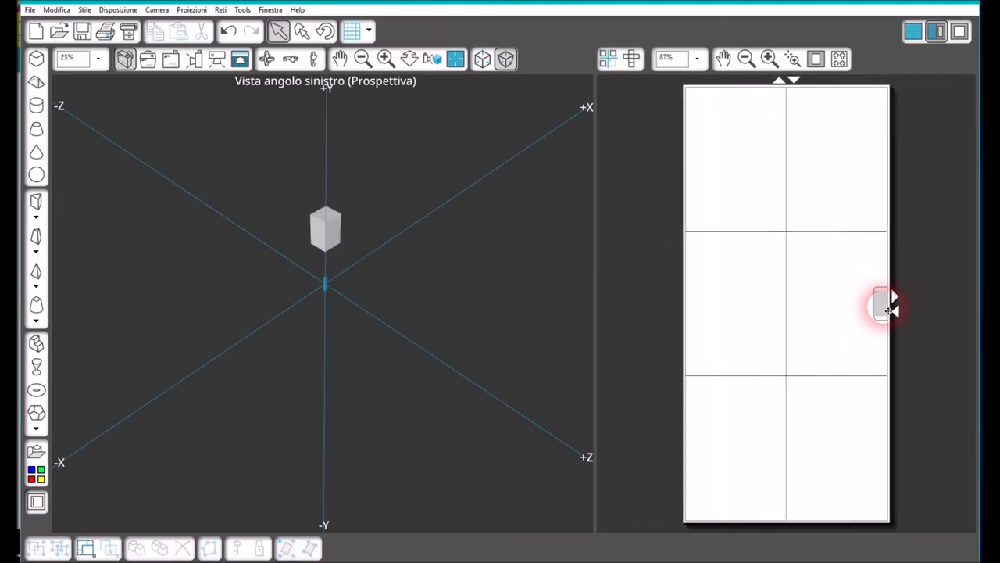
Move the box's net to the upper-left page area and reduce the 2D layout to a single page.
drag(889, 311, 715, 156)
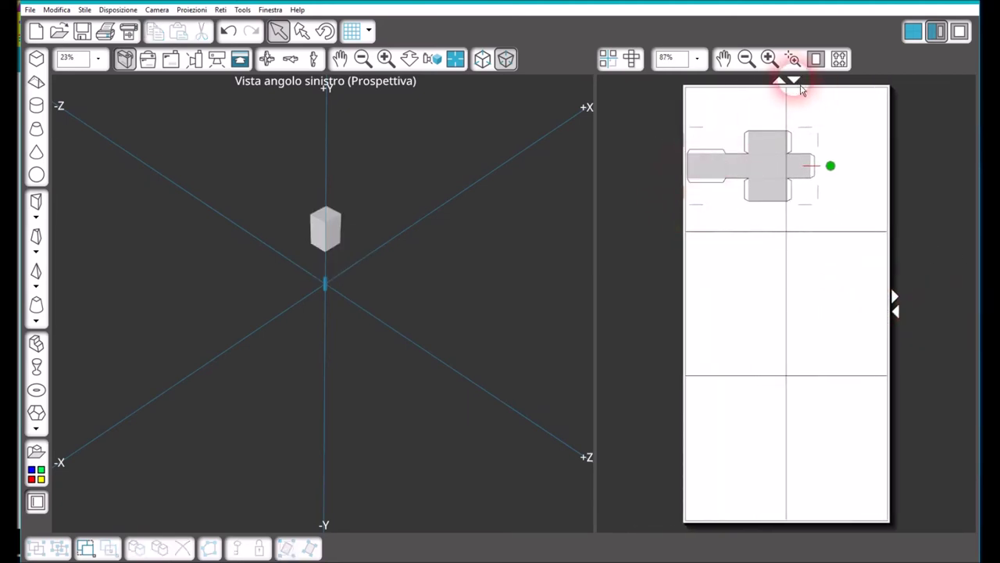
click(795, 86)
click(794, 84)
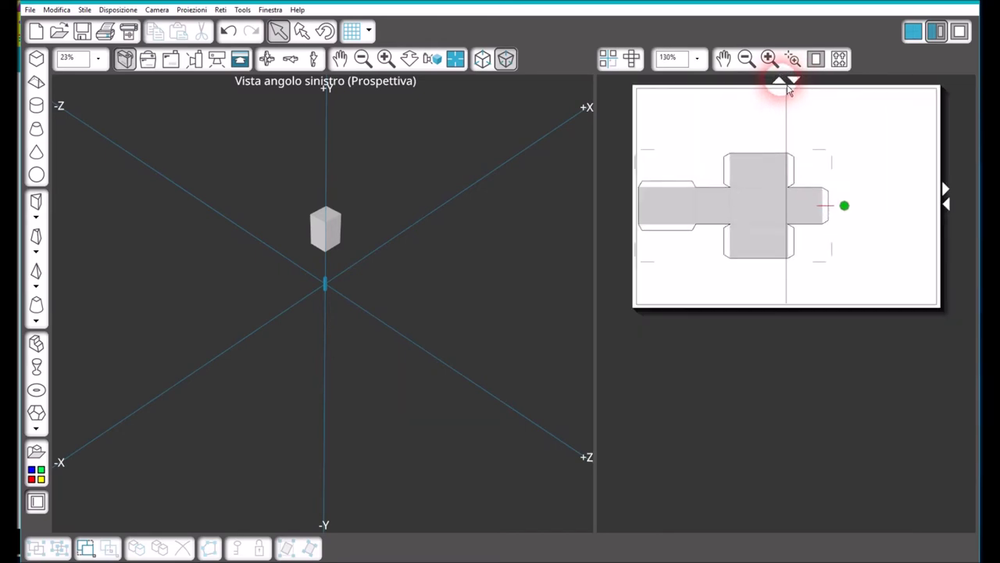
click(960, 248)
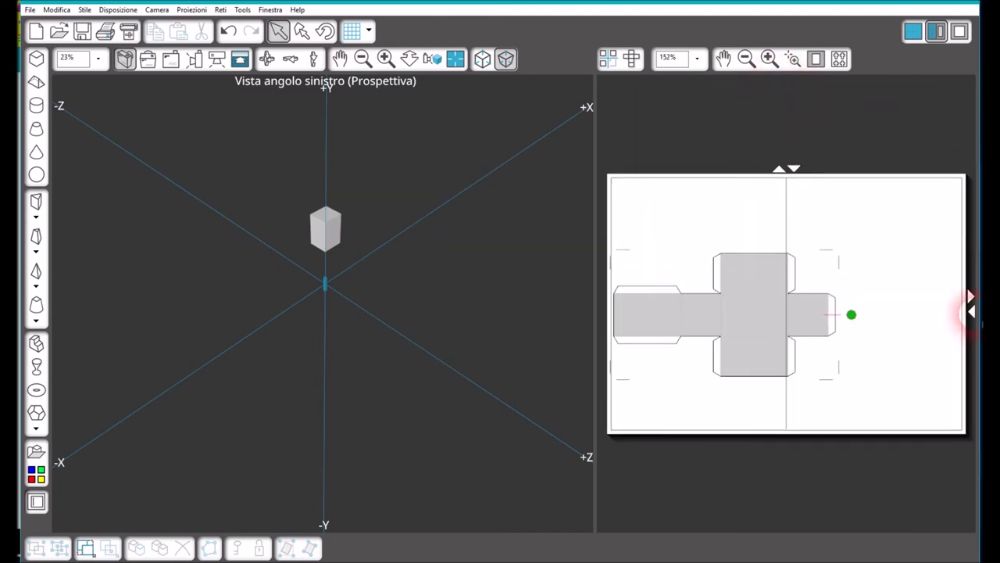
click(968, 311)
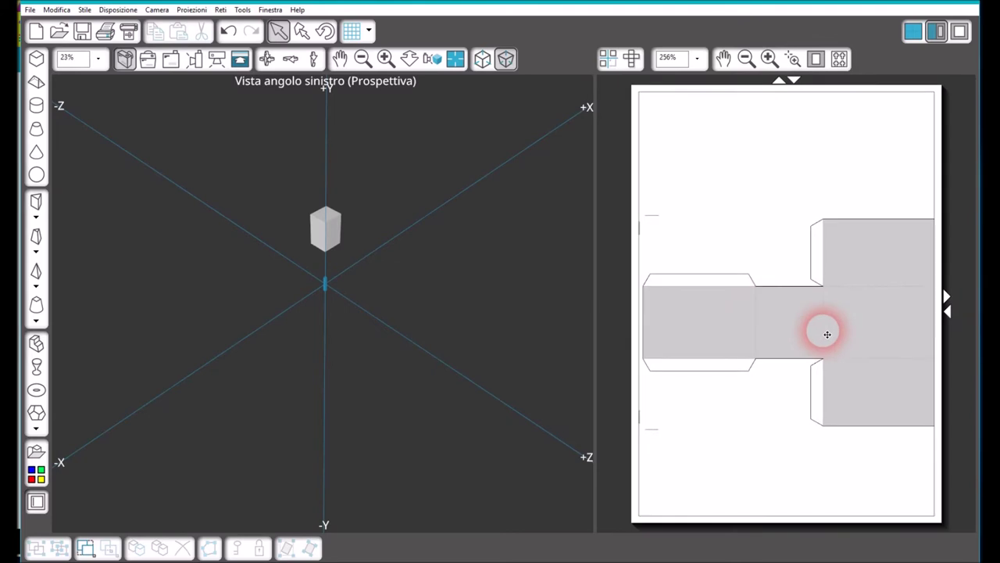
Shift the box's net down and left on the 2D page and move the box onto the origin in 3D.
drag(851, 345, 826, 359)
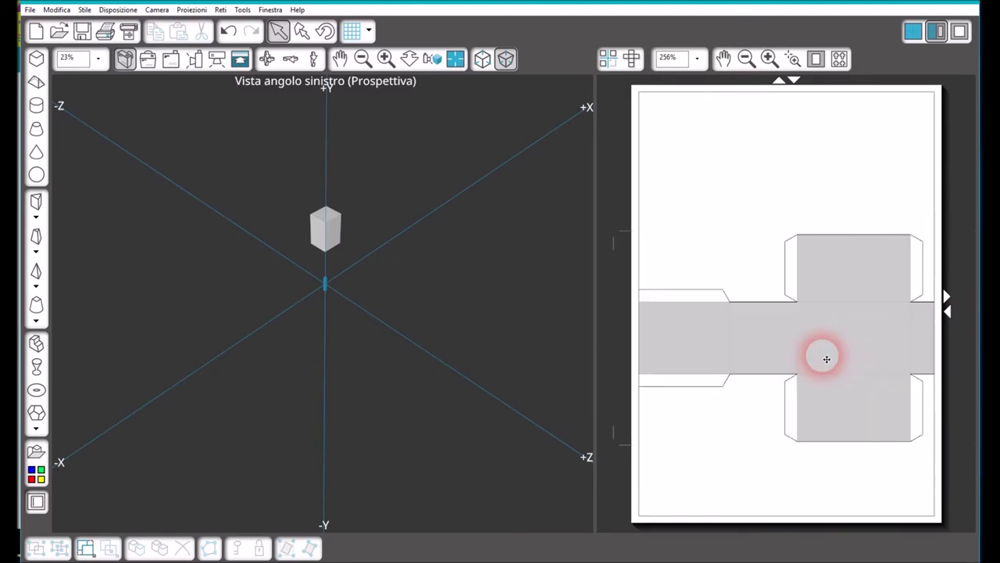
drag(324, 222, 330, 289)
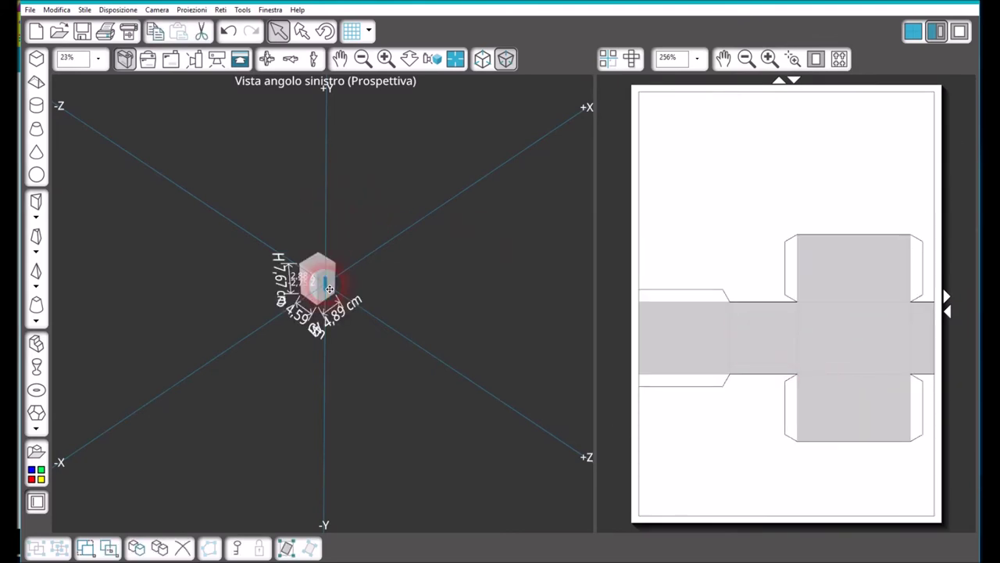
click(330, 289)
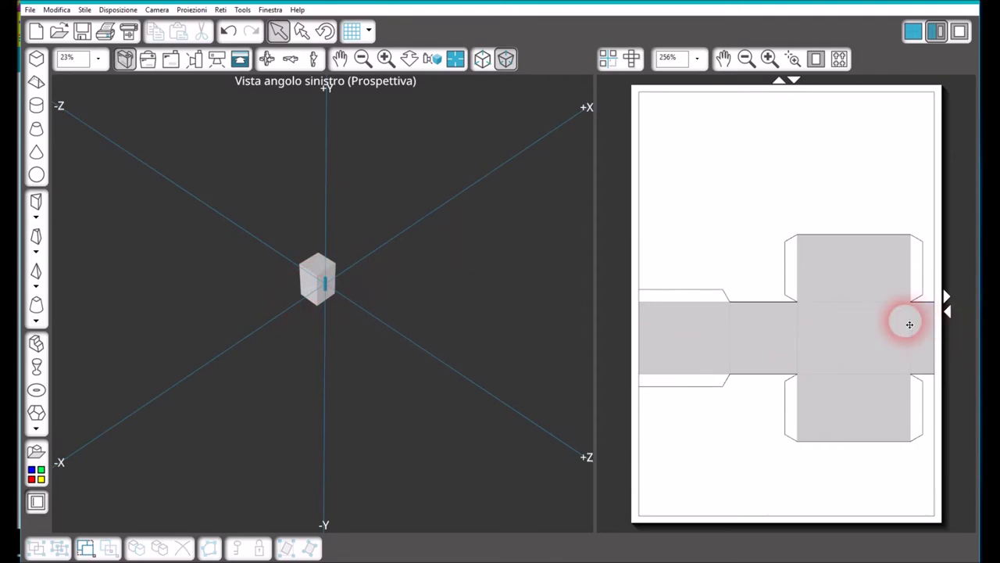
Rotate the box's net about 90 degrees to stand upright and centre it on the 2D page.
click(868, 365)
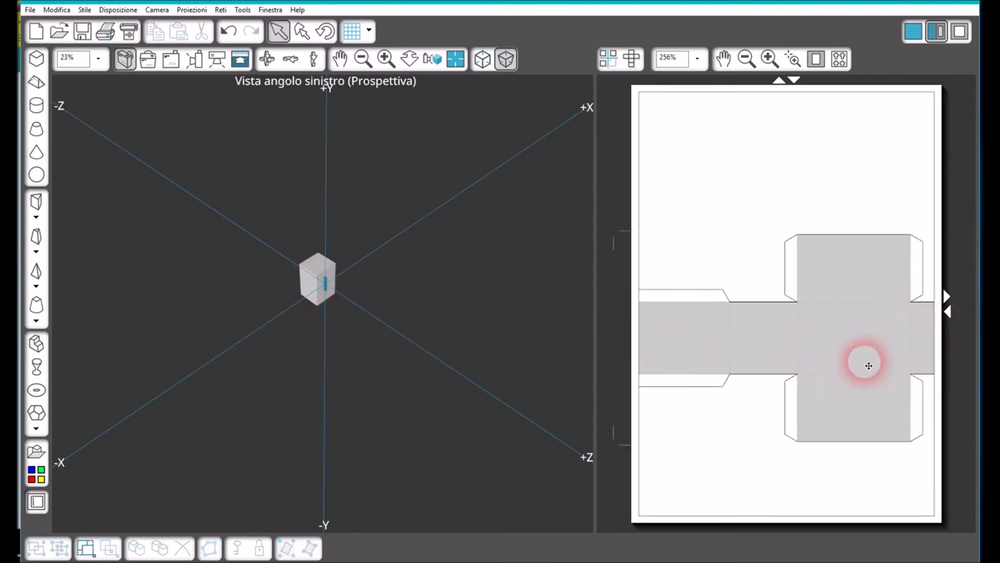
drag(868, 363, 685, 324)
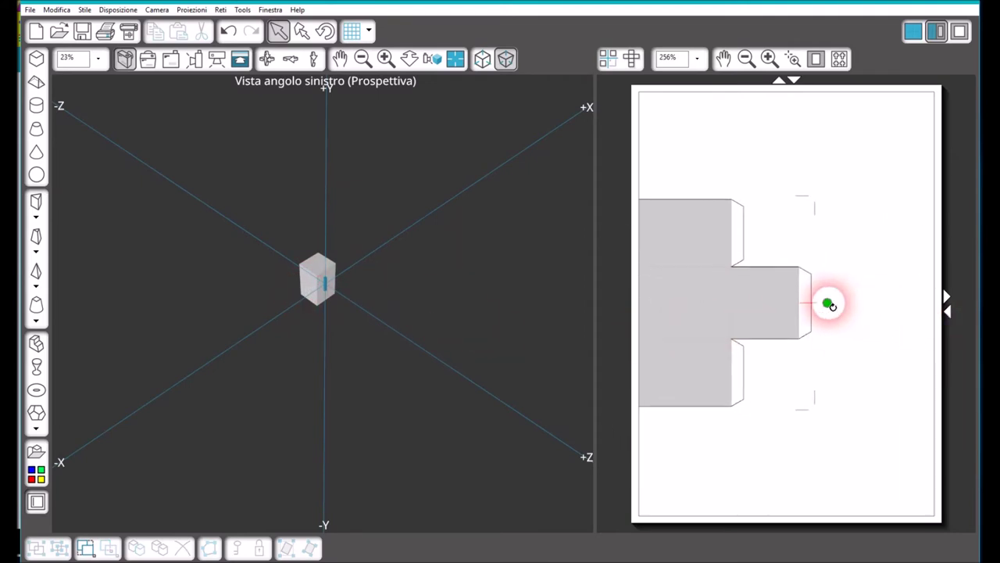
drag(830, 305, 636, 86)
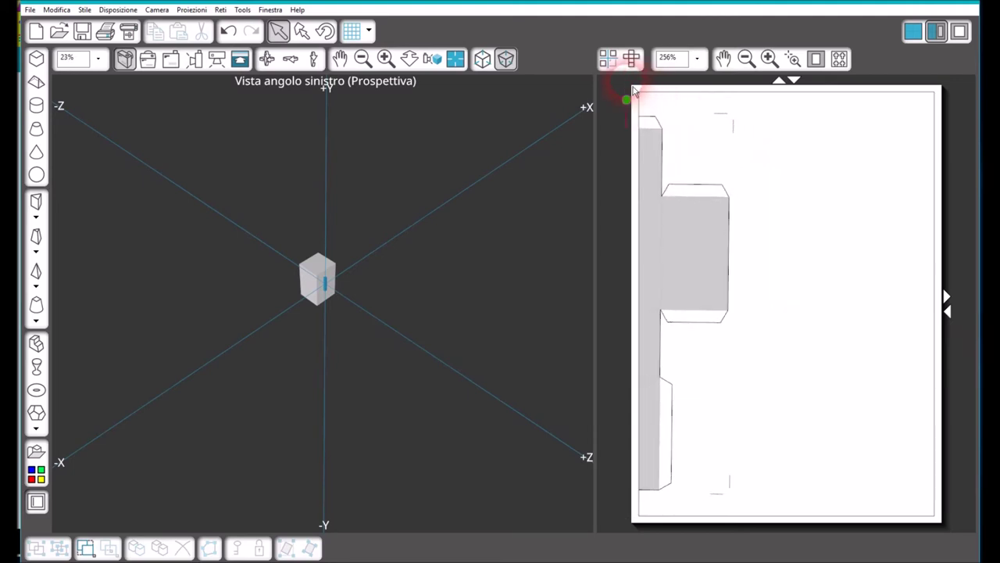
drag(719, 242, 841, 262)
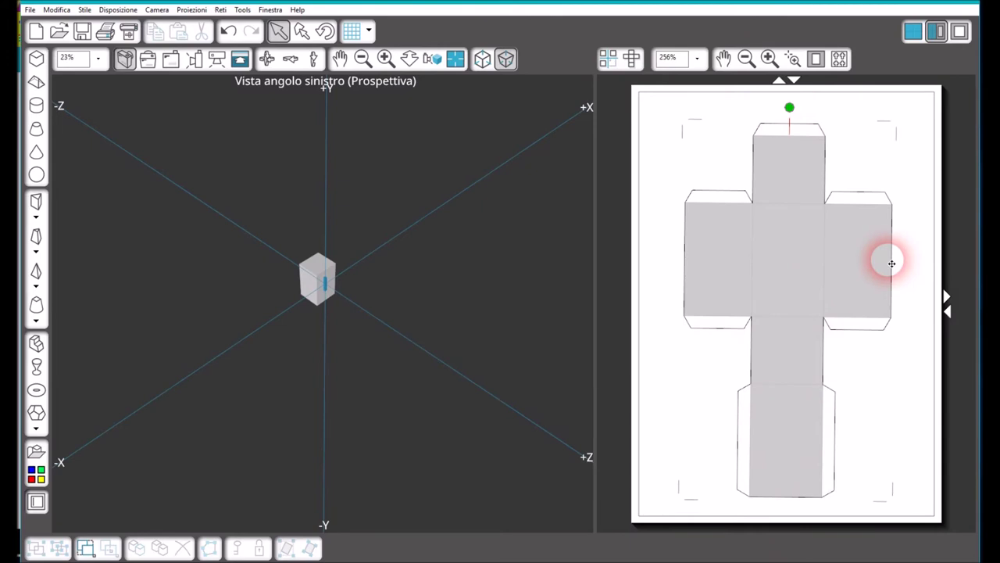
Try orange and lime green fills on the whole box and finish by colouring it pale pink.
click(325, 284)
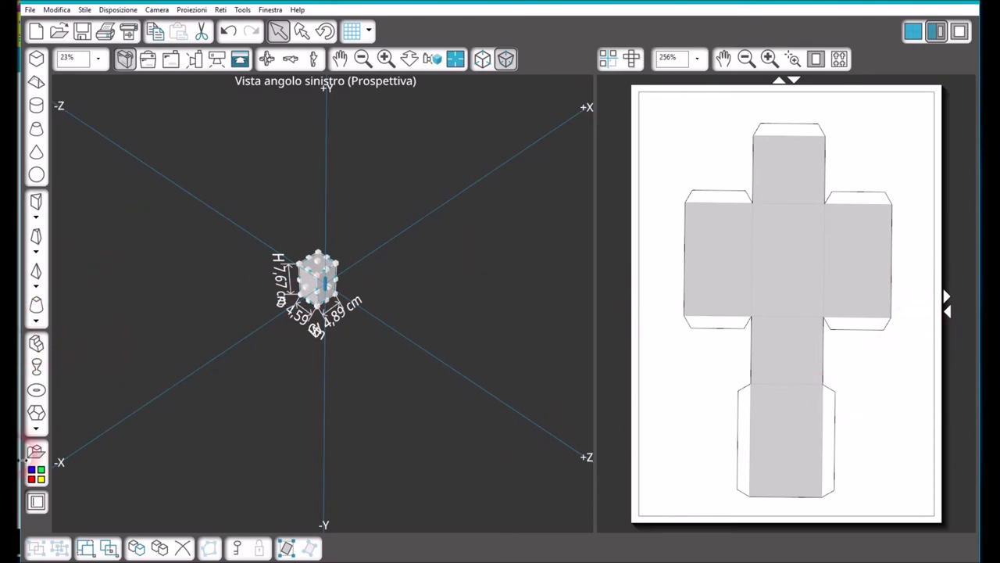
click(37, 474)
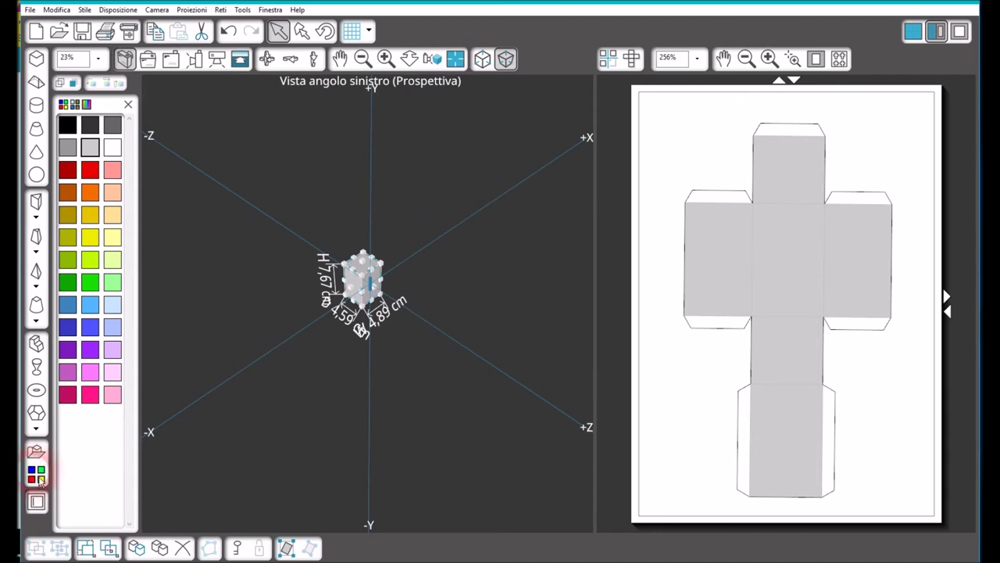
click(90, 191)
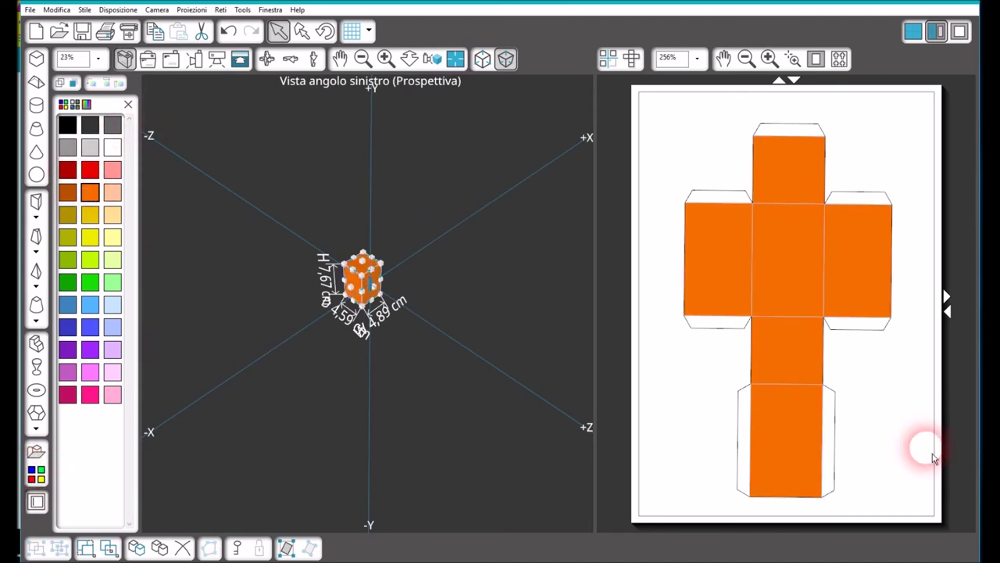
click(89, 259)
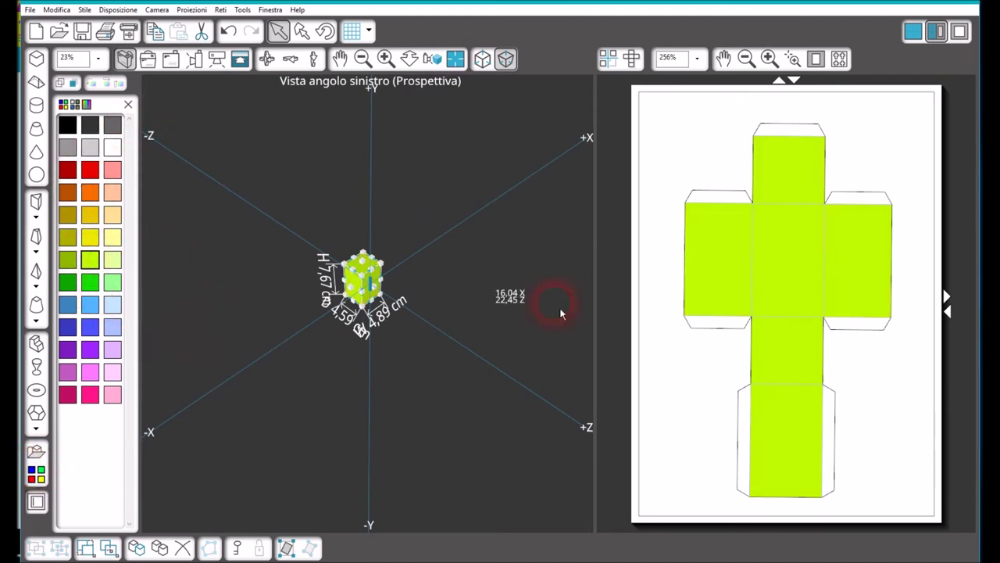
click(113, 372)
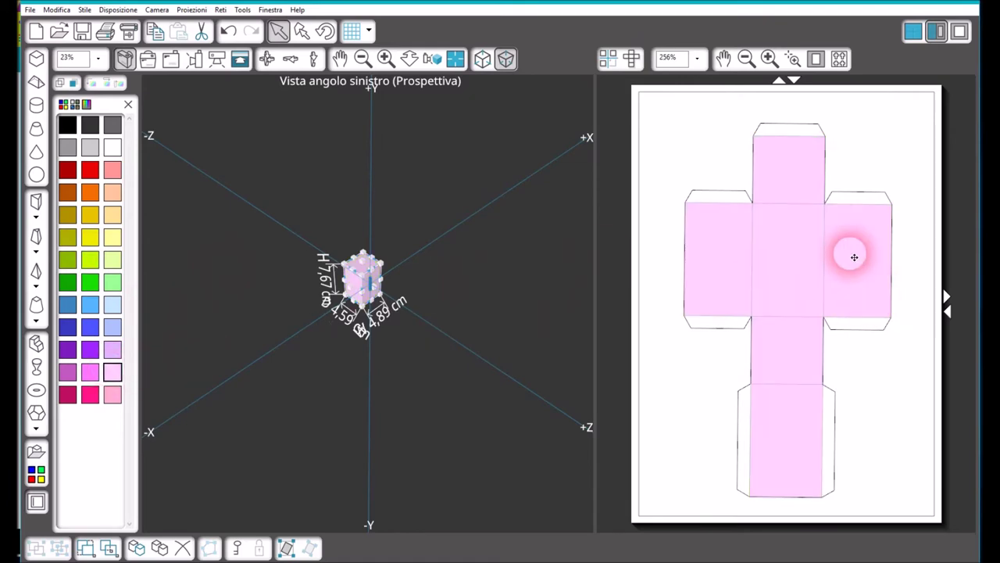
Browse the Polka Dots textures, try two multicoloured dot patterns on the box and finish with the multicoloured ring pattern.
click(80, 107)
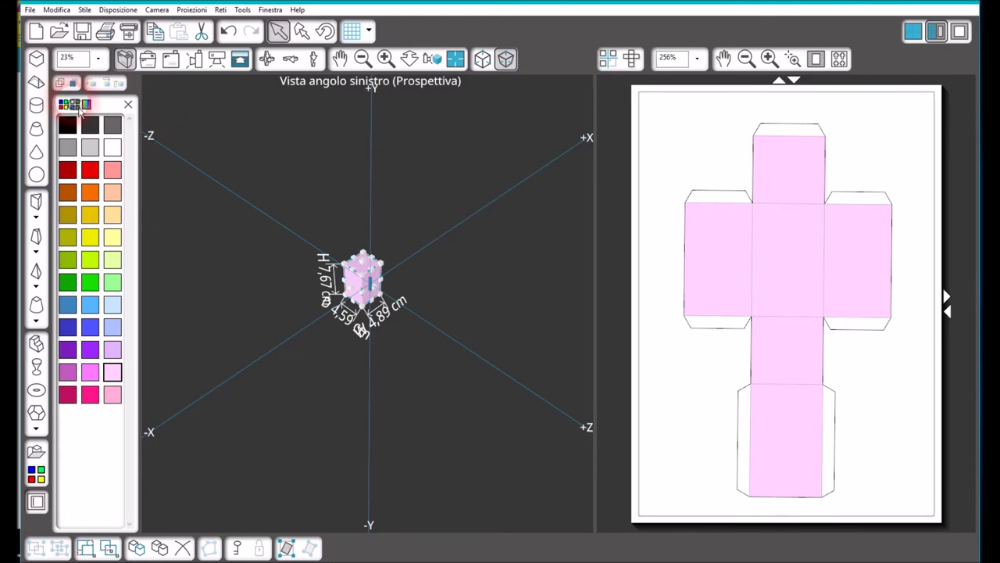
click(78, 110)
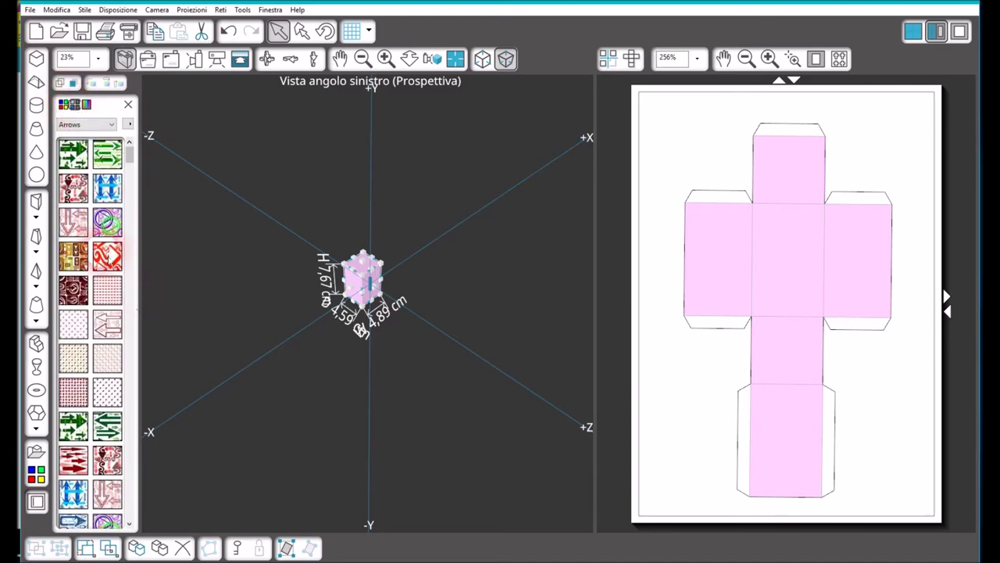
click(114, 125)
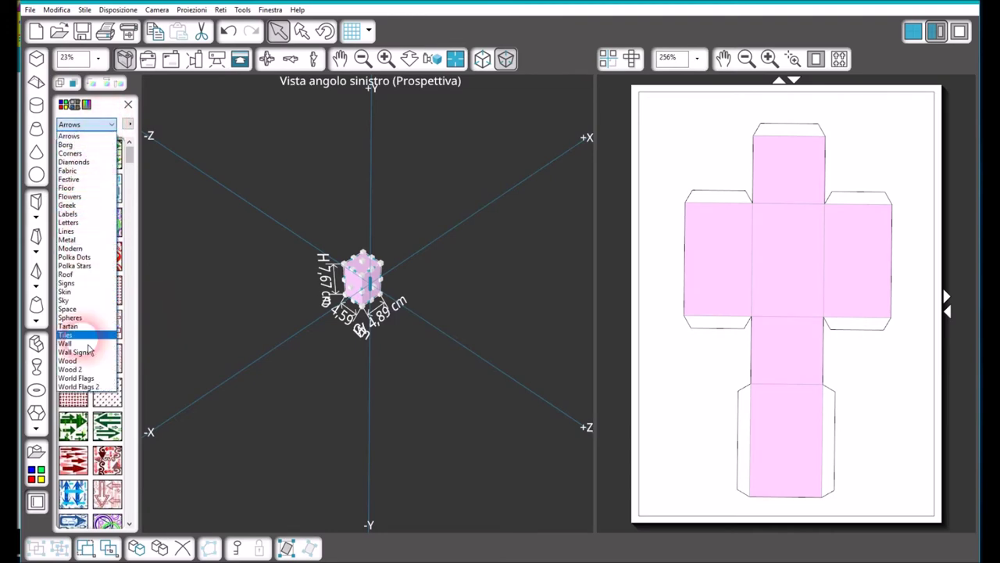
click(76, 258)
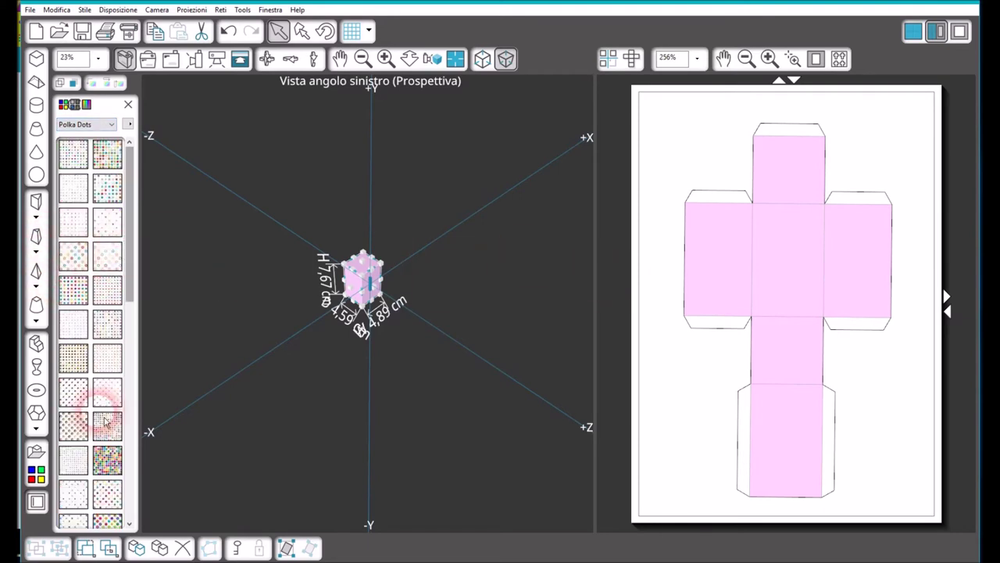
click(82, 288)
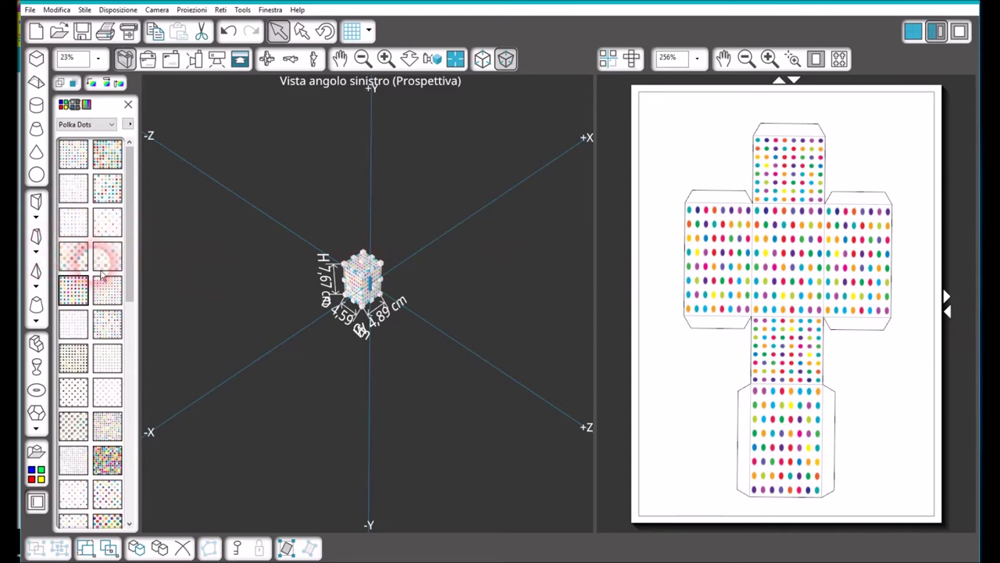
click(76, 496)
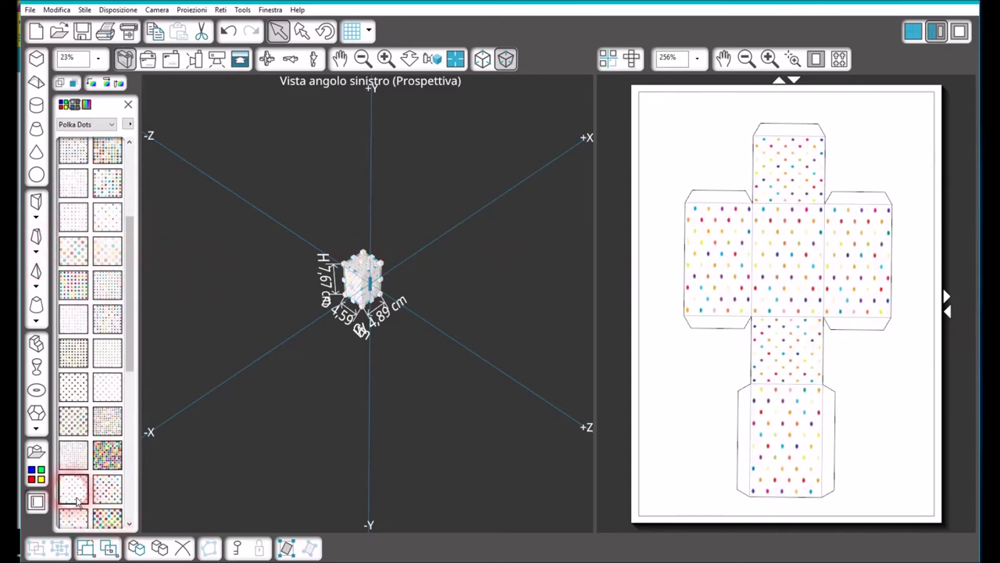
click(75, 249)
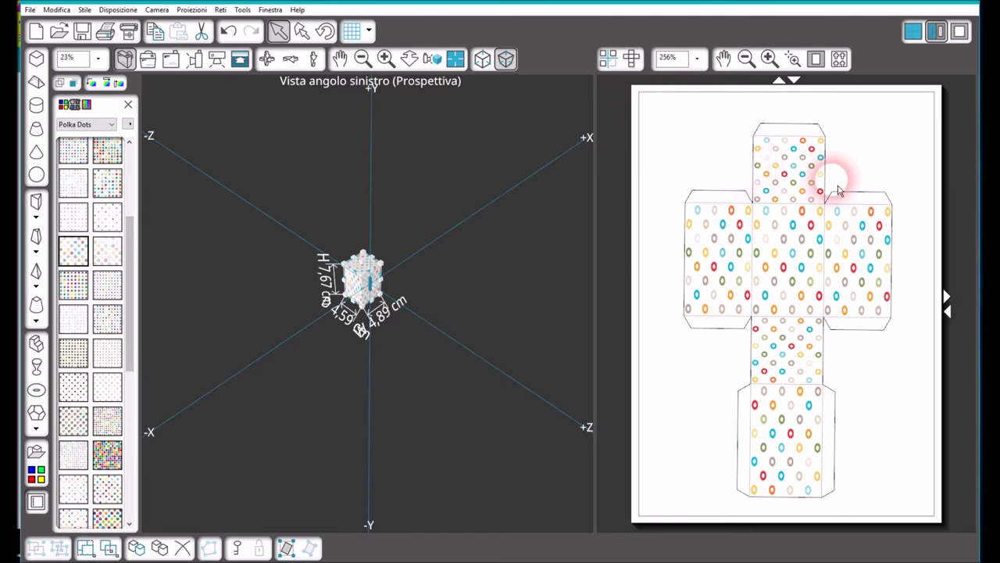
Set fabrication to use registration marks for Print and Cut, and deselect the box.
click(31, 11)
click(69, 197)
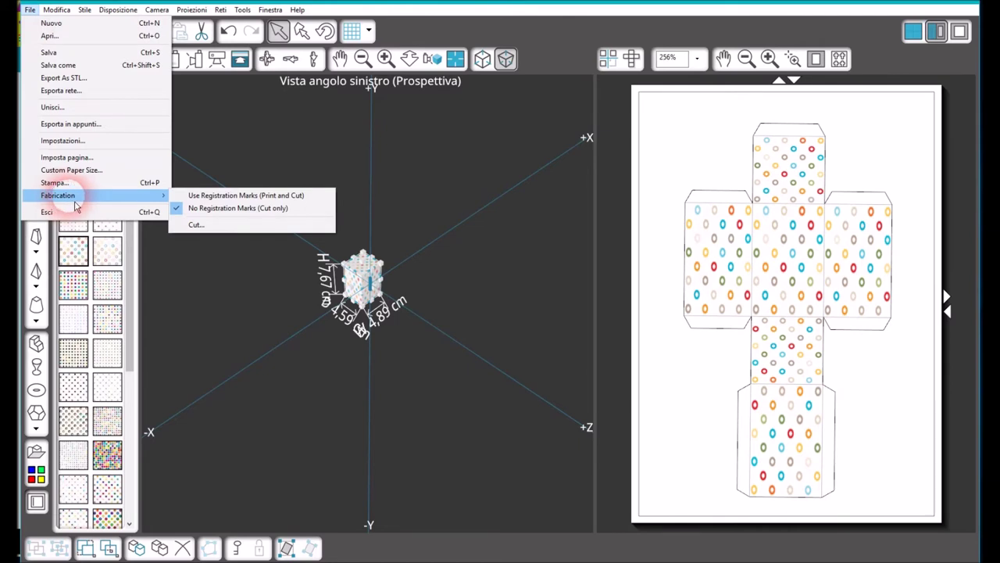
click(194, 202)
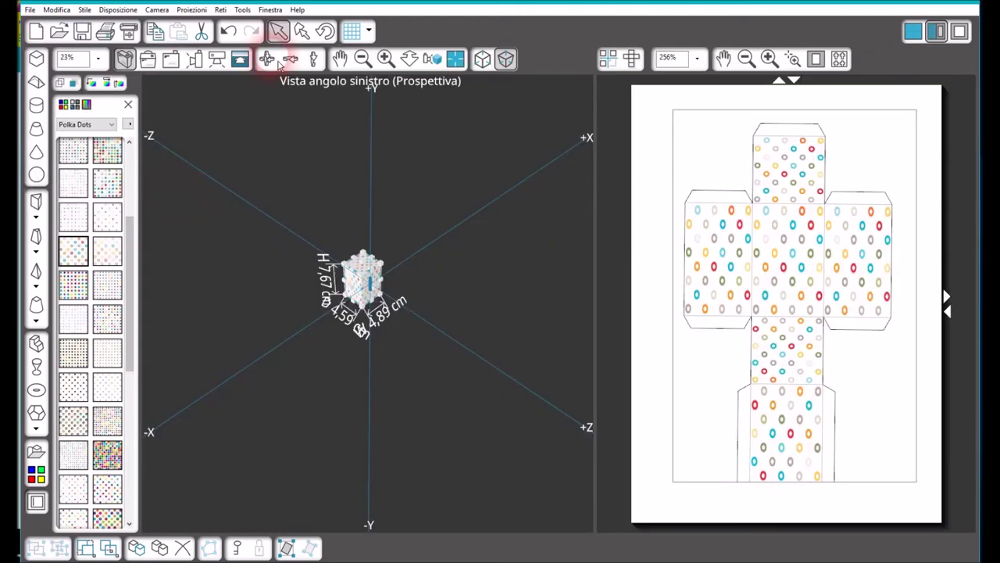
click(163, 251)
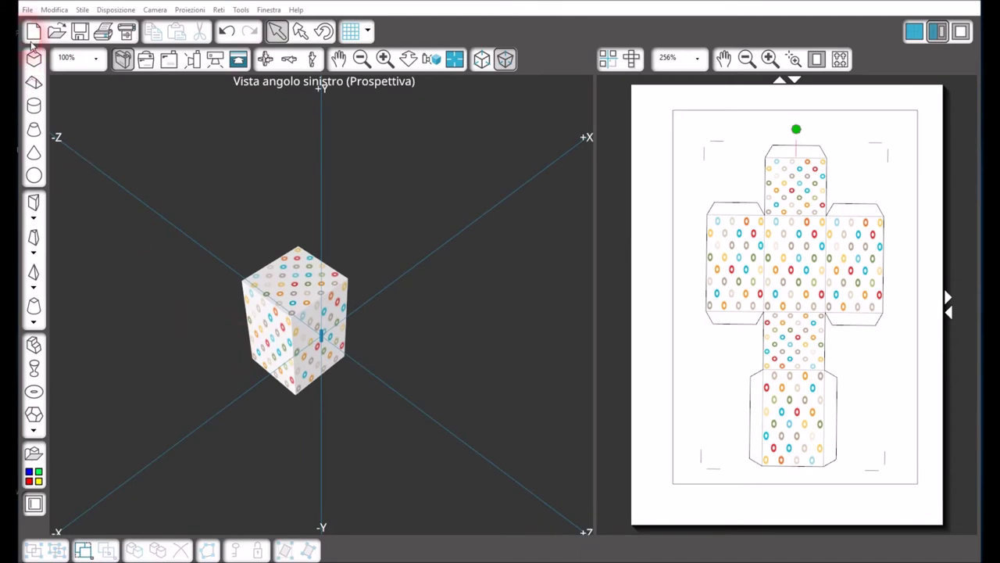
Look at the net export dialog with its SVG format and at the print preview, closing both without saving or printing.
click(28, 9)
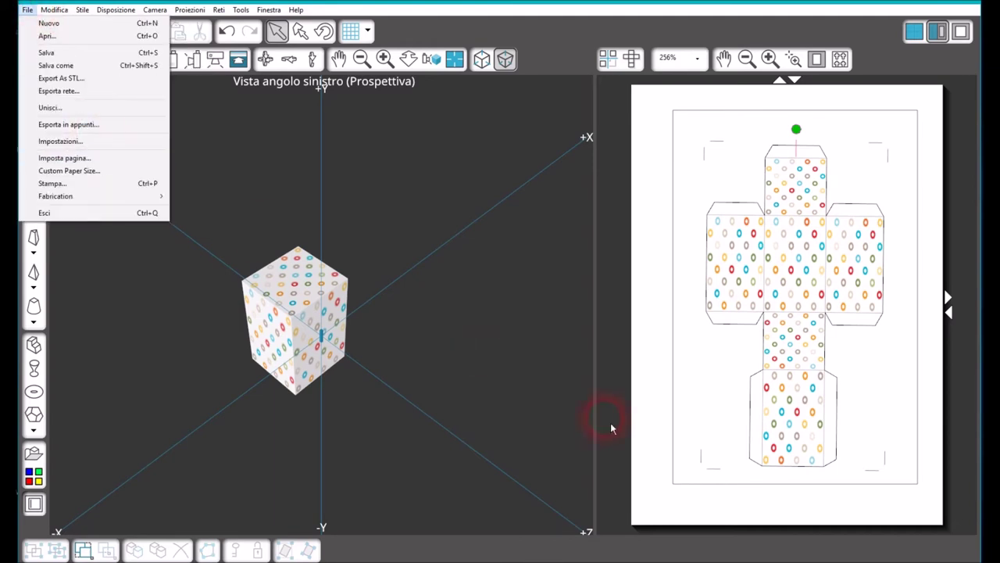
click(67, 100)
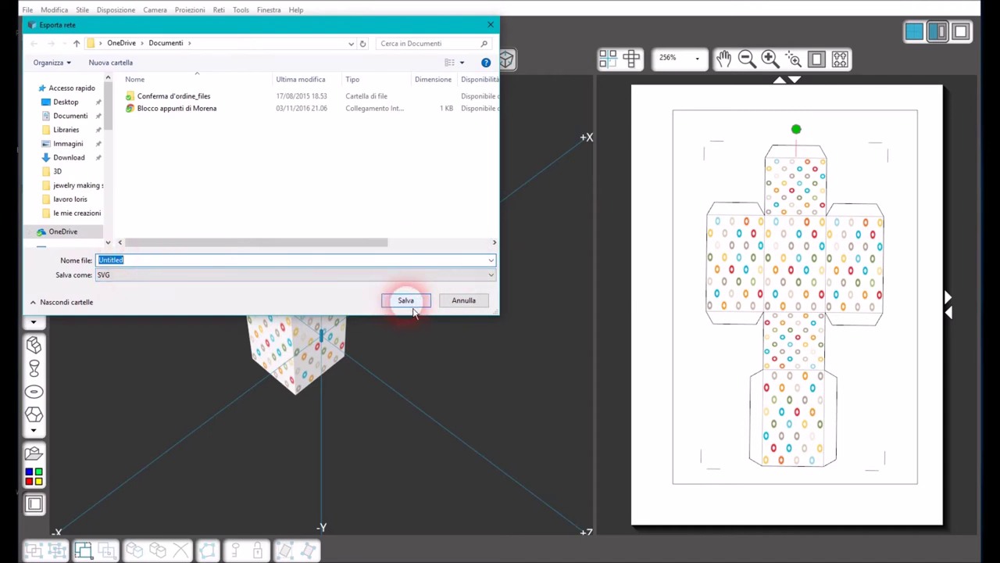
click(465, 302)
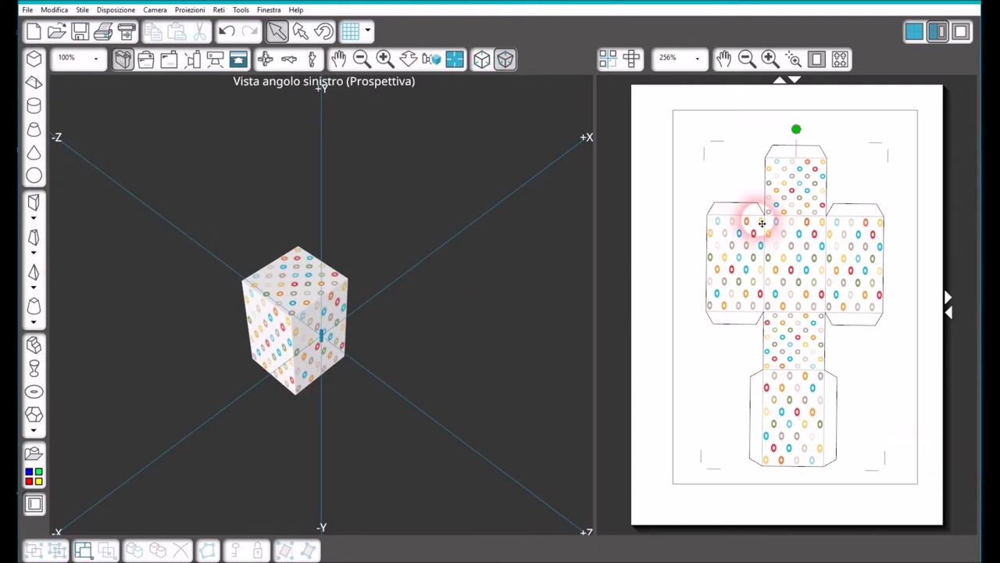
click(103, 31)
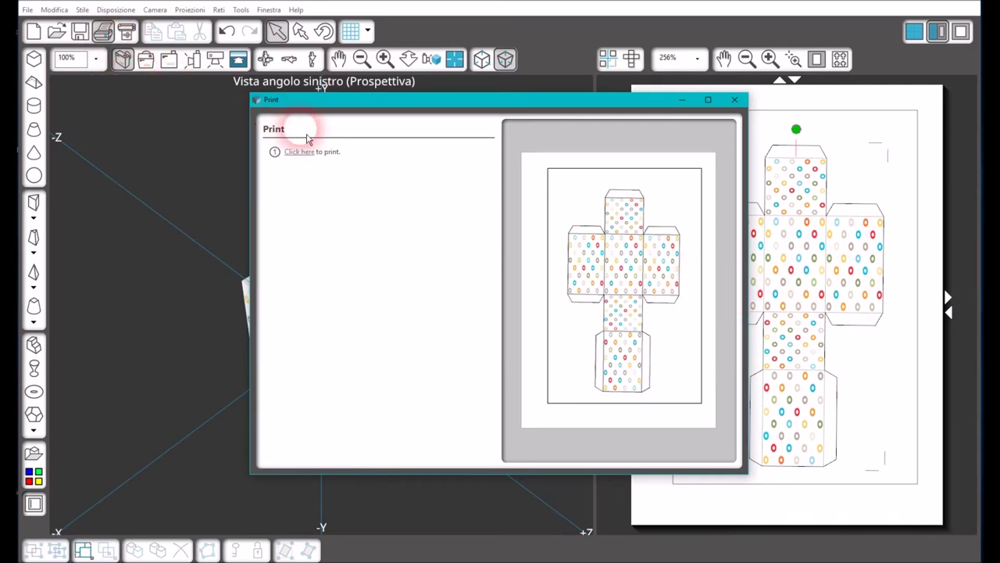
click(734, 100)
Print the net through Print and Cut on the EPSON WF-2510 Series without a print name, and continue to the cutting page.
click(126, 31)
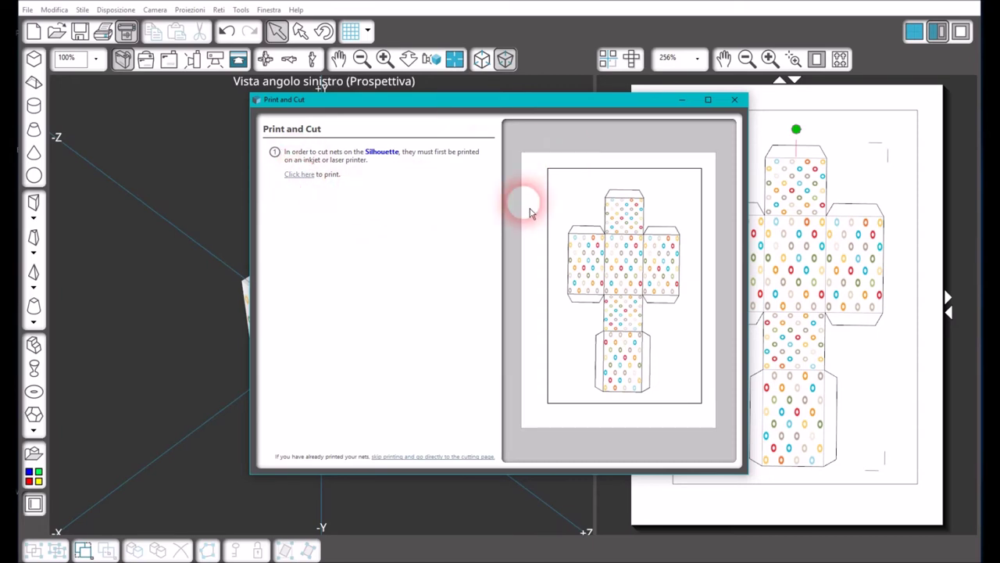
click(299, 175)
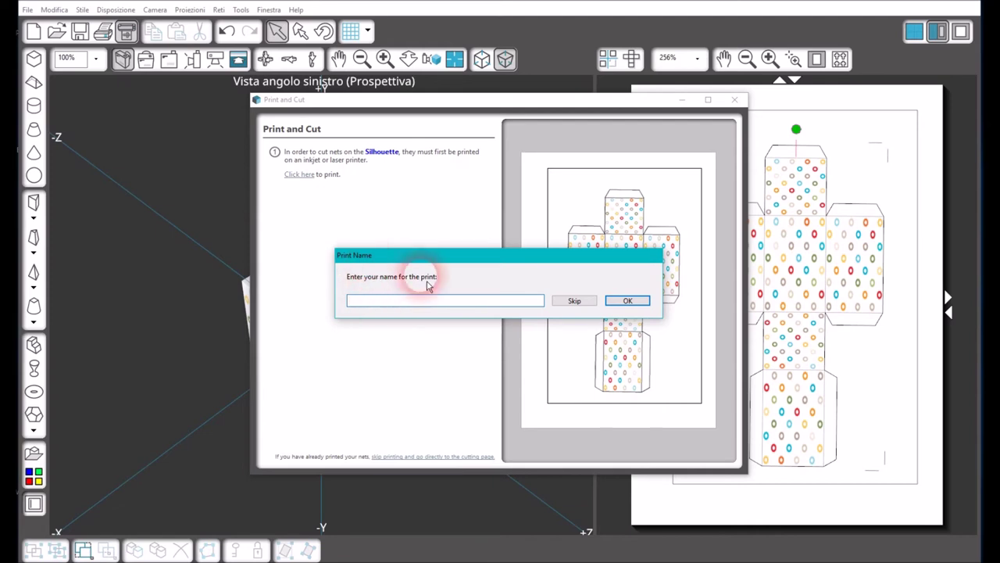
click(630, 303)
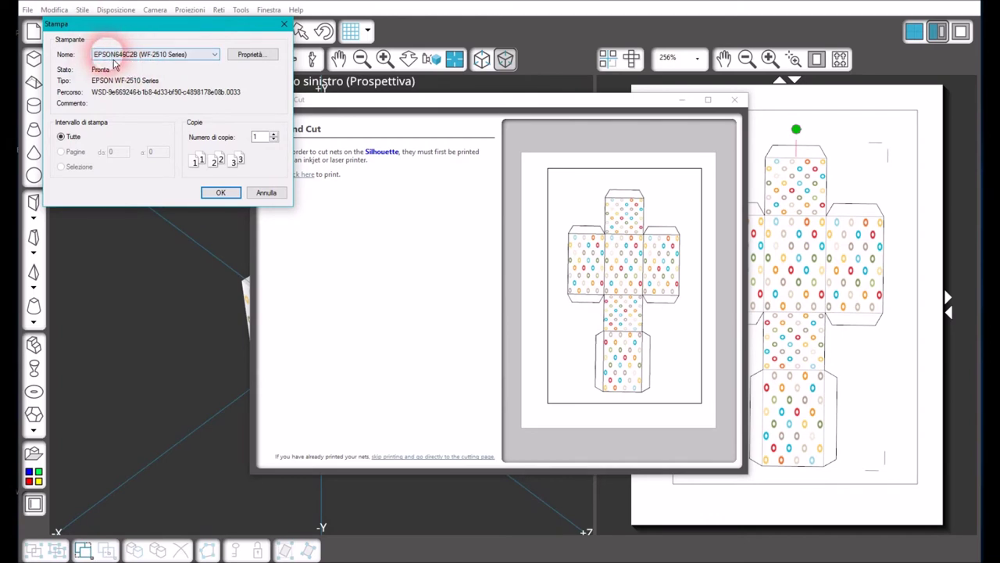
click(225, 195)
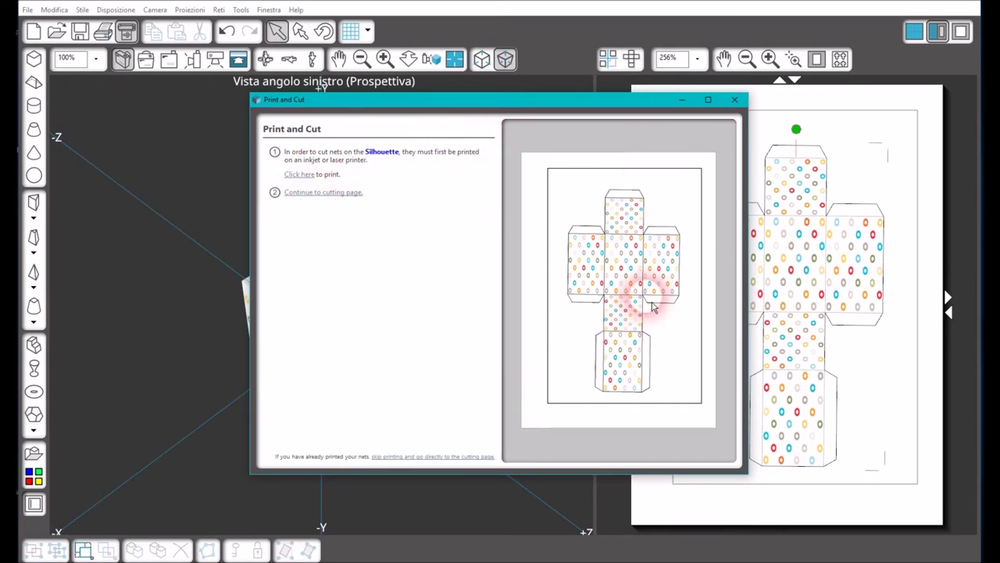
click(305, 202)
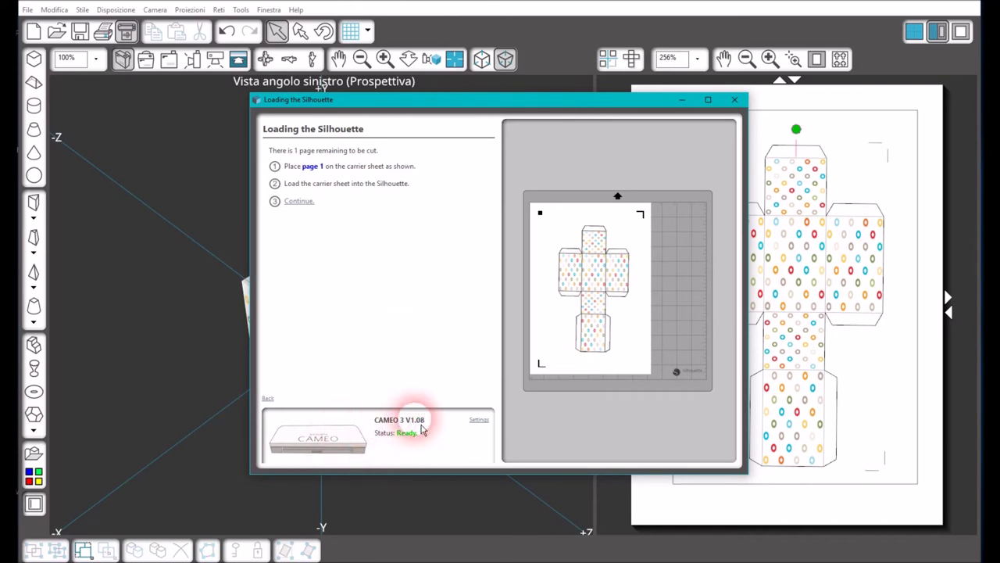
Review the cutter's settings for the carrier sheet, fold-line scoring, fold-line perforation and perimeter cutting, and close them.
click(479, 420)
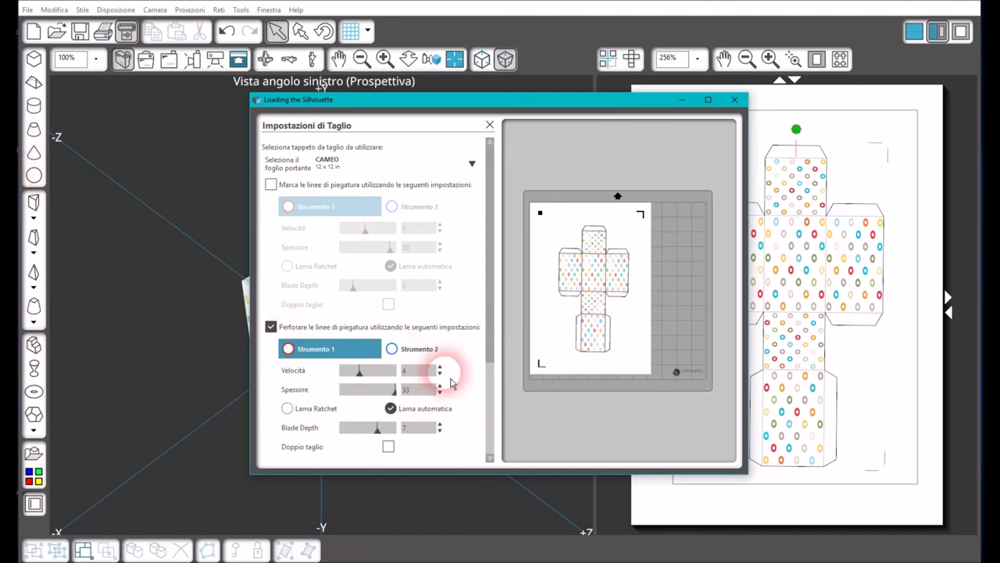
scroll(479, 388, down, 2)
scroll(497, 393, down, 2)
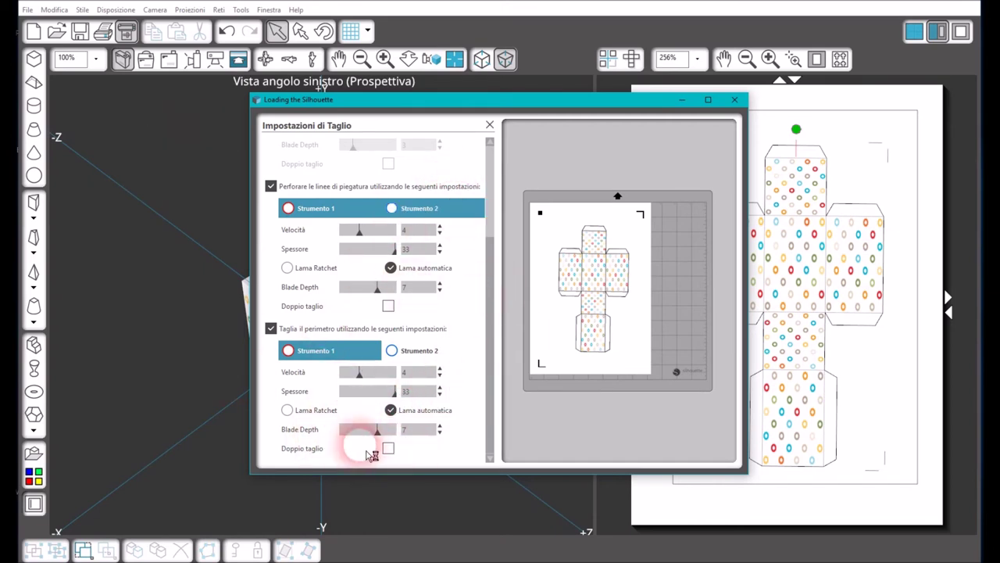
click(490, 128)
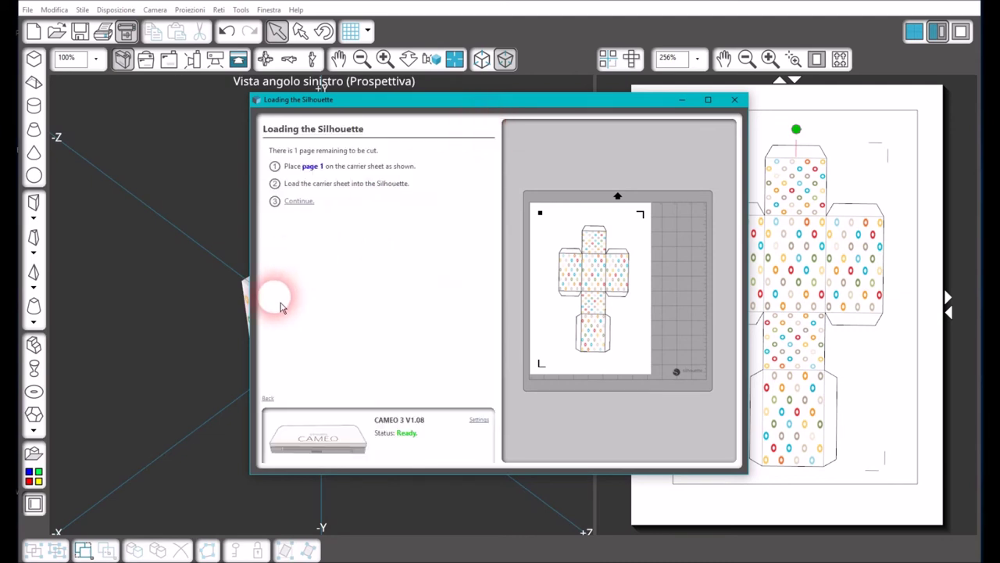